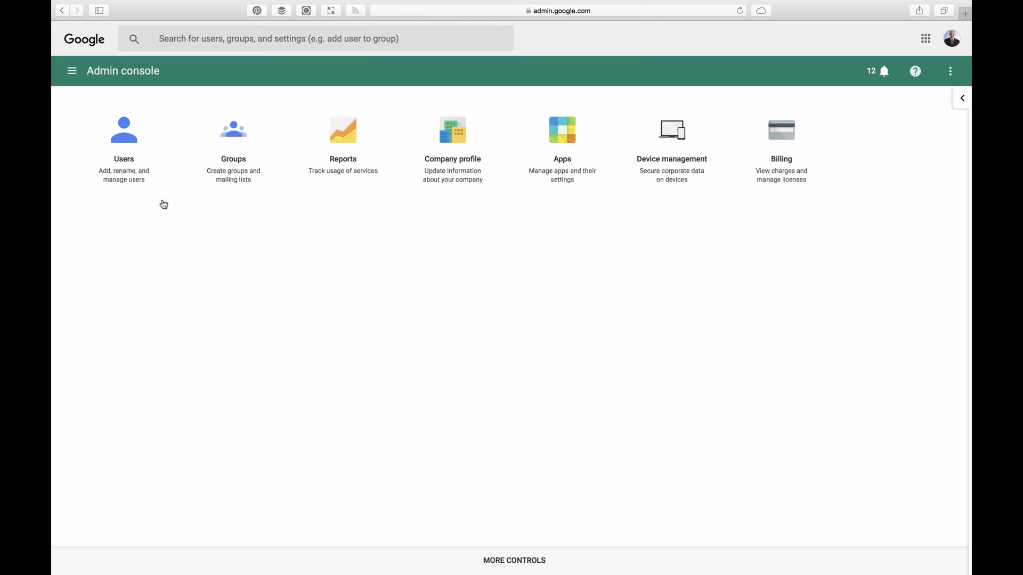
# Step: Open the Users list for exprance.com and reveal the add-user options on the + button
pyautogui.click(133, 144)
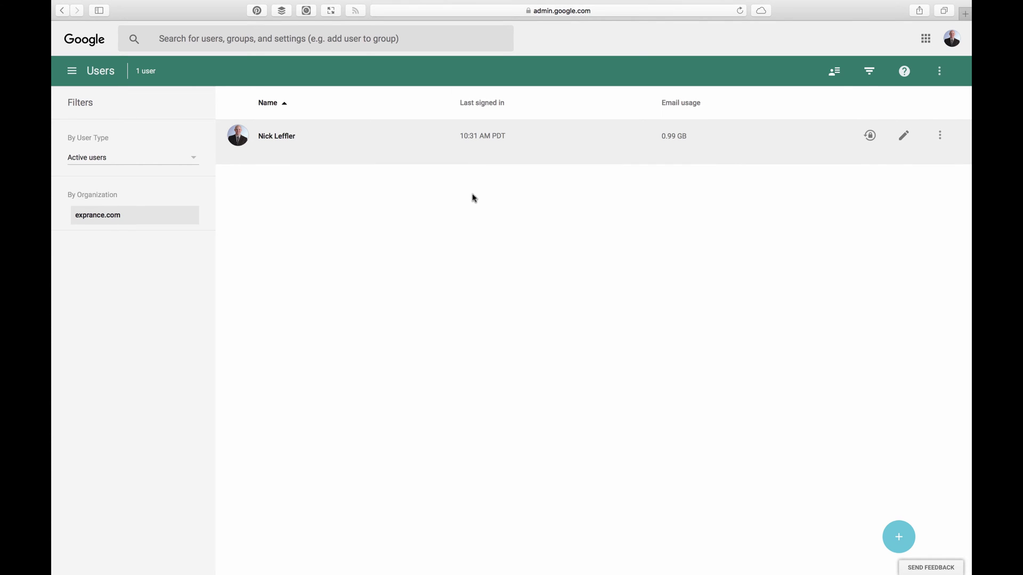
pyautogui.moveTo(889, 514)
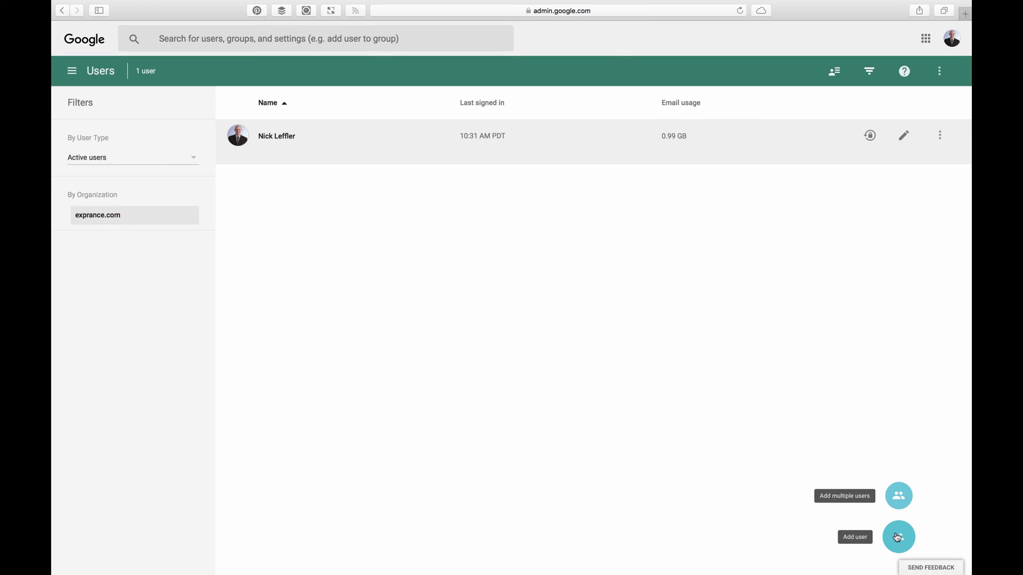
pyautogui.click(896, 496)
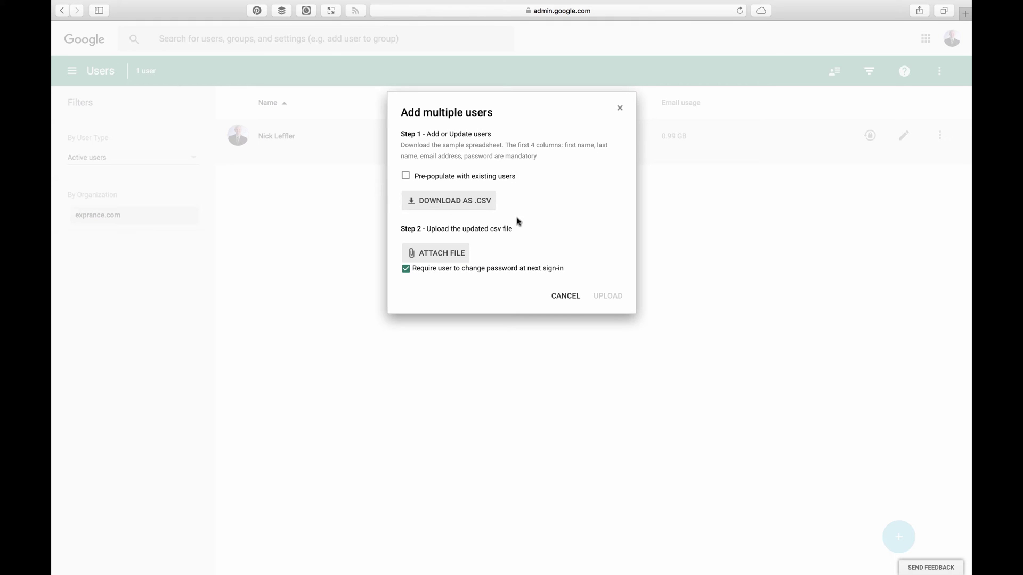
pyautogui.click(571, 296)
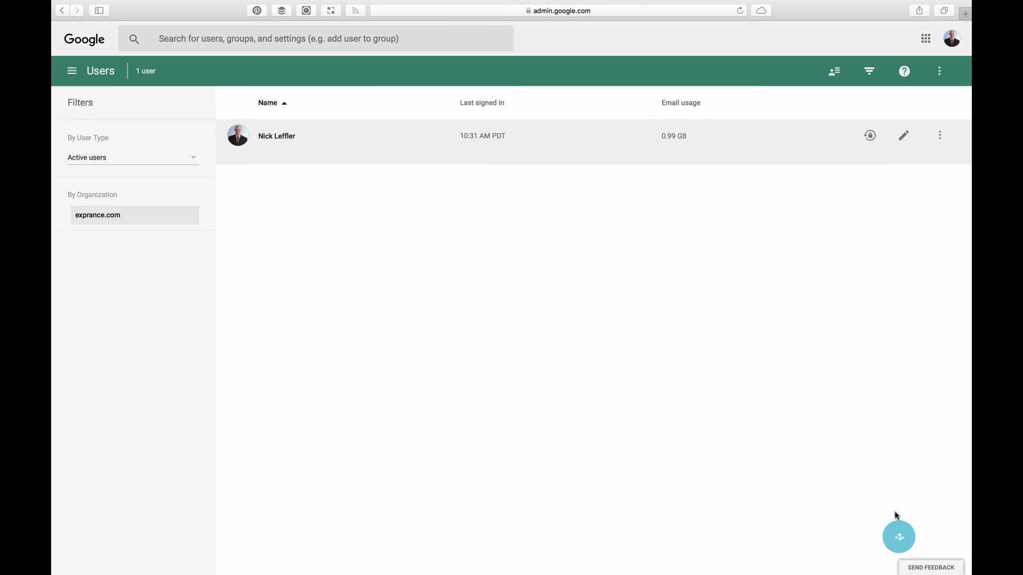
pyautogui.click(895, 539)
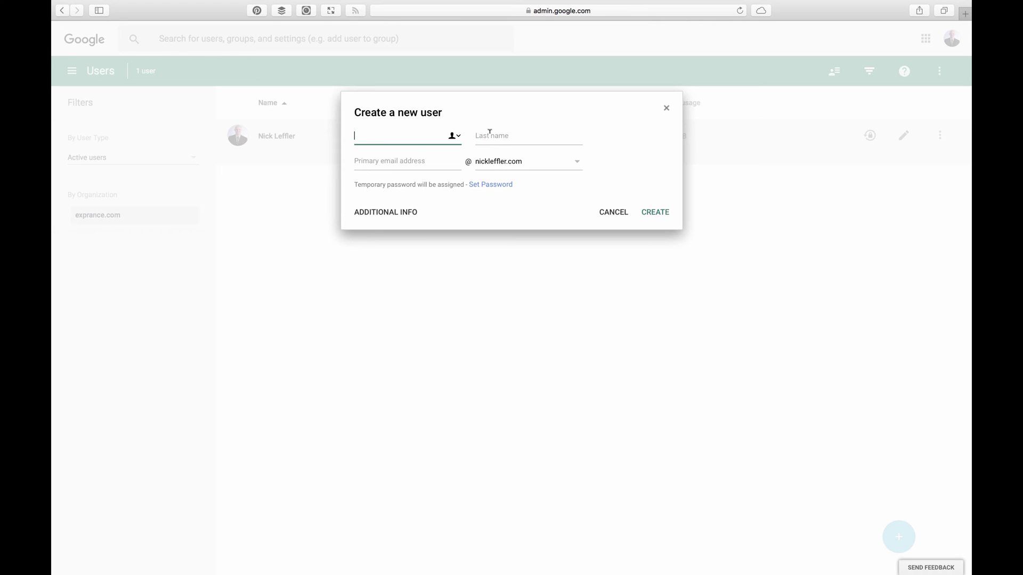
pyautogui.click(400, 160)
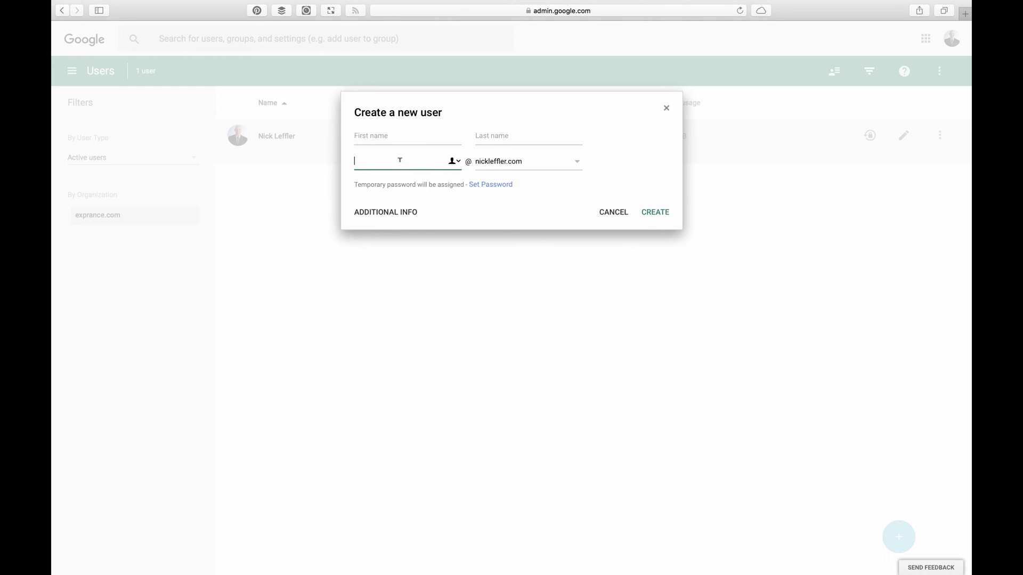
pyautogui.click(497, 161)
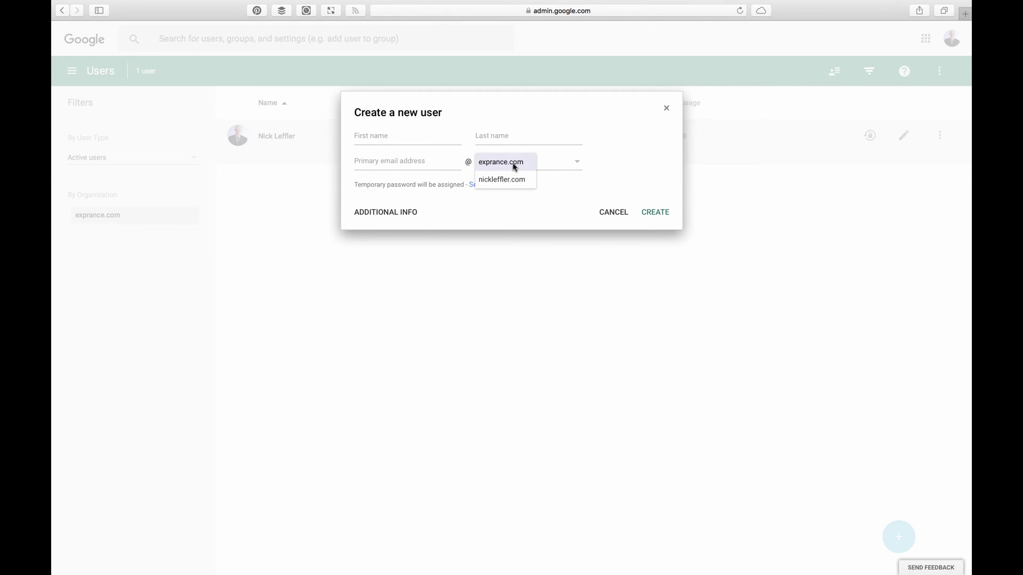
pyautogui.click(509, 165)
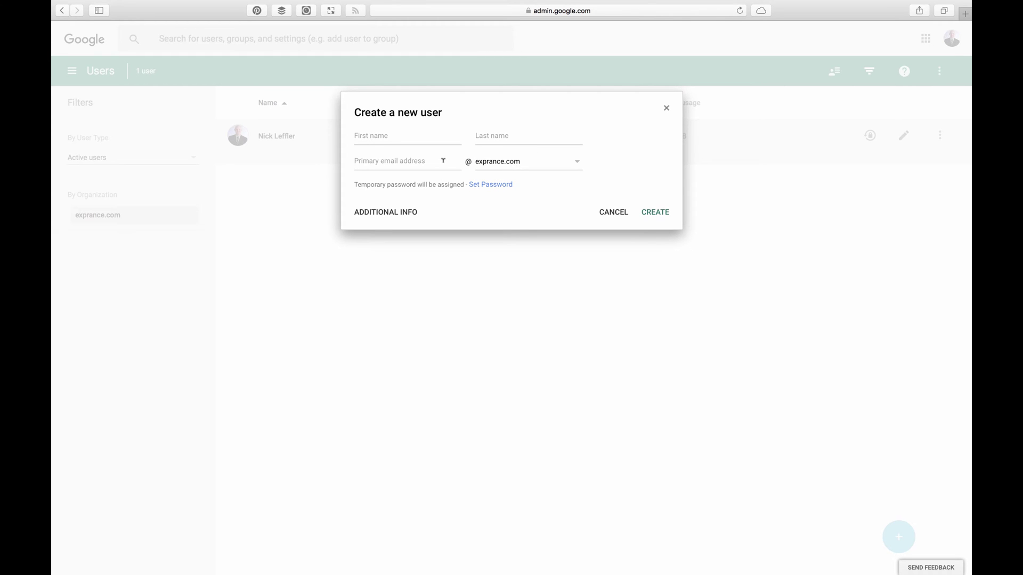
pyautogui.click(402, 213)
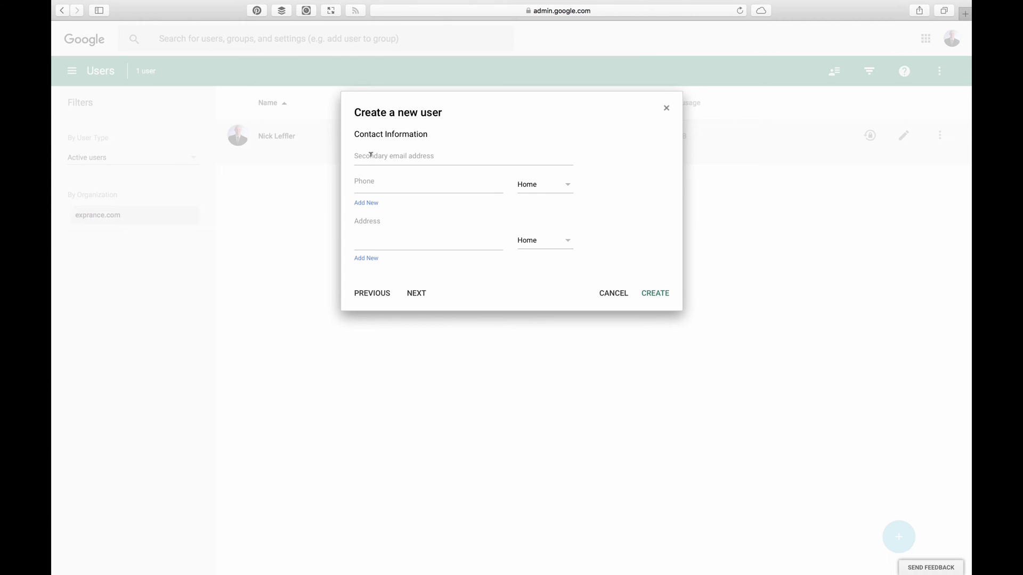
pyautogui.click(367, 217)
pyautogui.click(420, 291)
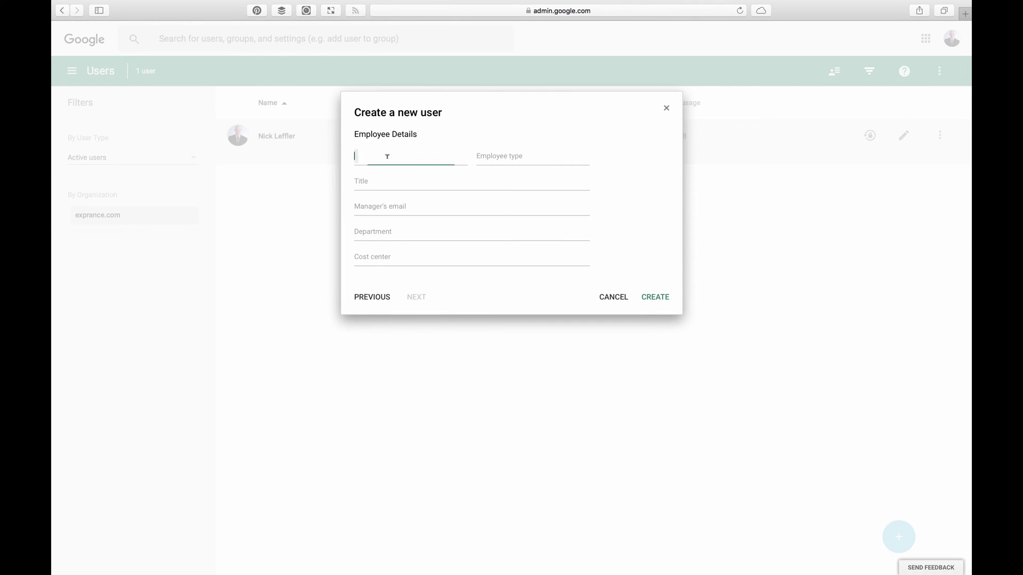
pyautogui.click(472, 160)
pyautogui.click(613, 297)
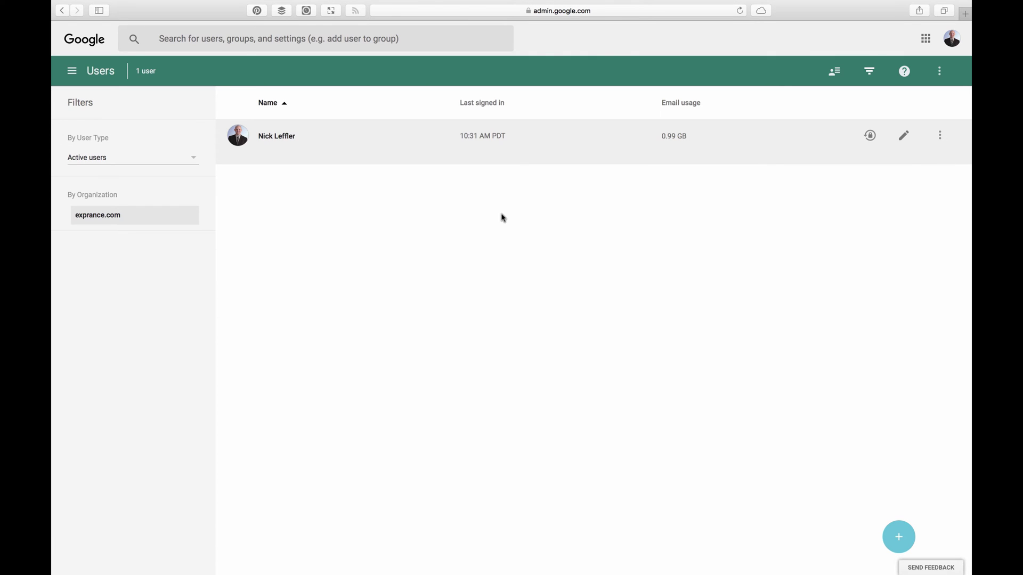
# Step: Open the user's detail page and highlight the Super Admin role text
pyautogui.click(394, 146)
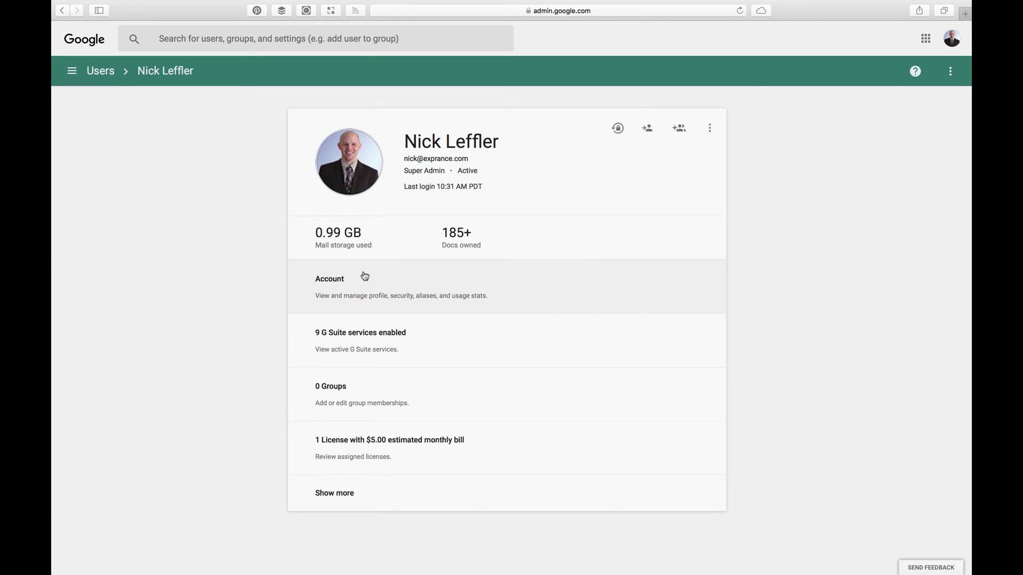
pyautogui.moveTo(389, 172)
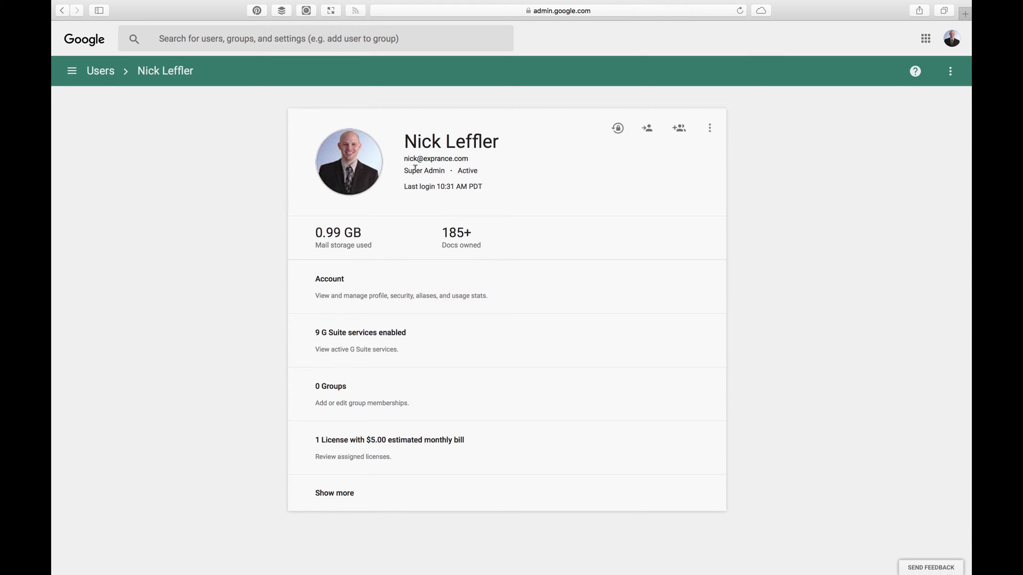
pyautogui.moveTo(404, 171); pyautogui.dragTo(443, 170)
pyautogui.click(439, 202)
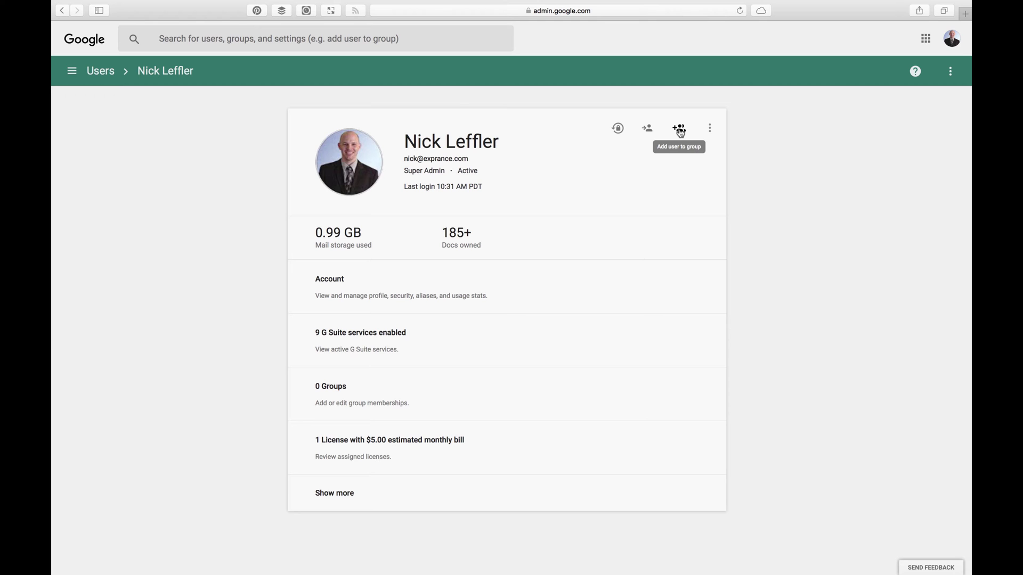
# Step: Inspect the user's rename, restore and delete options, then expand the Account section
pyautogui.click(710, 132)
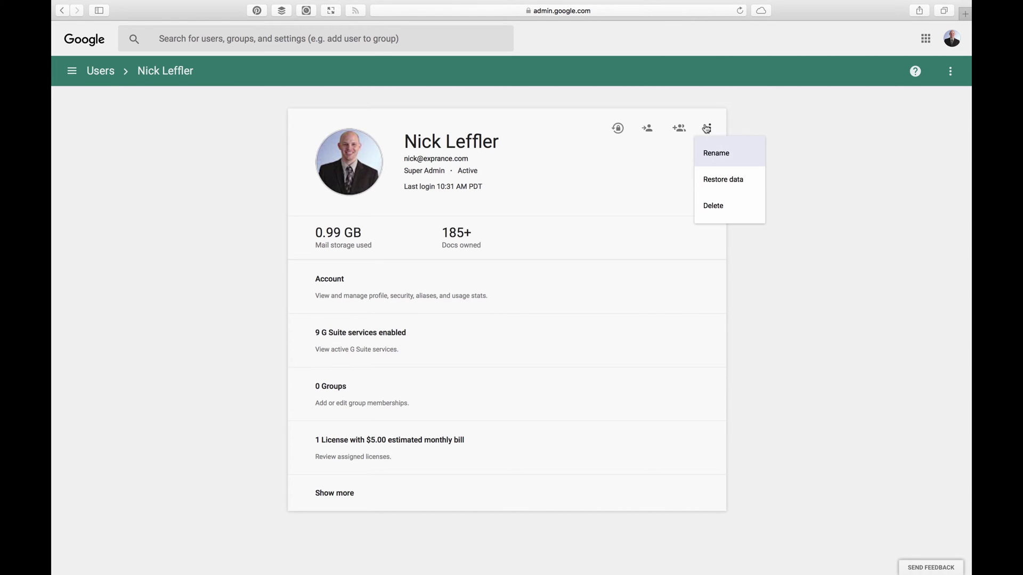
pyautogui.click(712, 133)
pyautogui.click(712, 132)
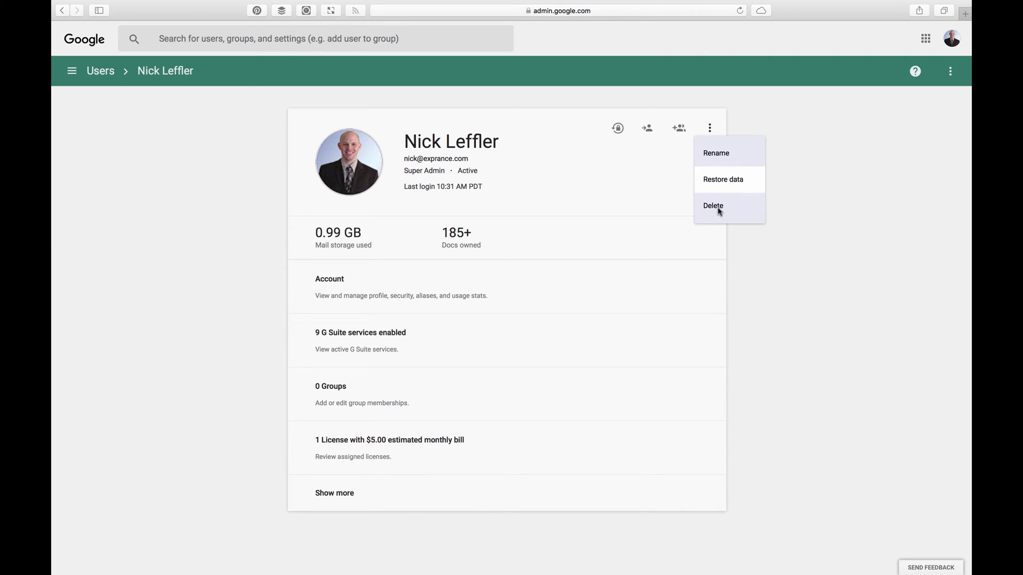
pyautogui.click(515, 194)
pyautogui.click(395, 275)
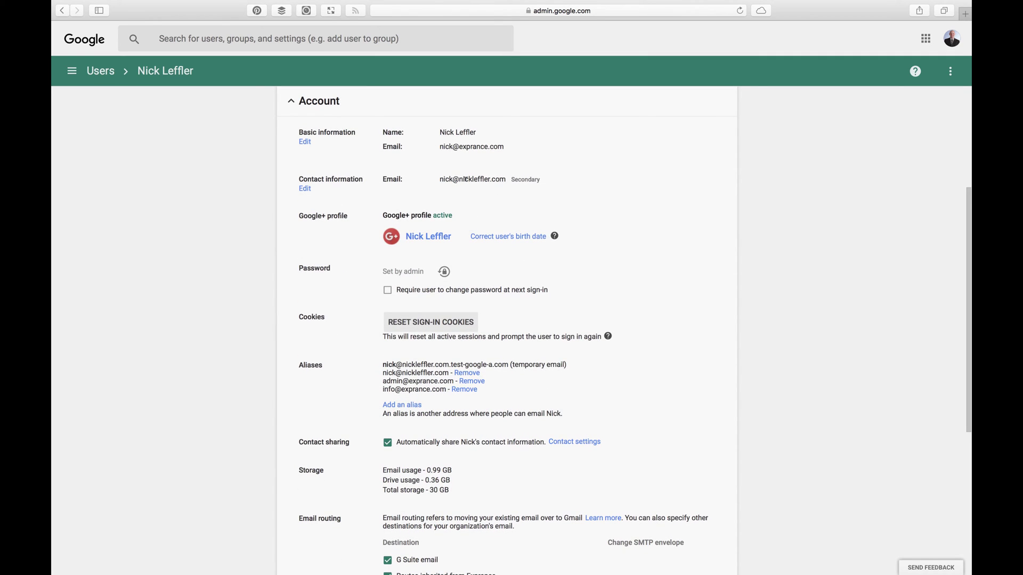
# Step: Scroll the Account details and highlight the user's list of email aliases
pyautogui.scroll(-1, 378, 304)
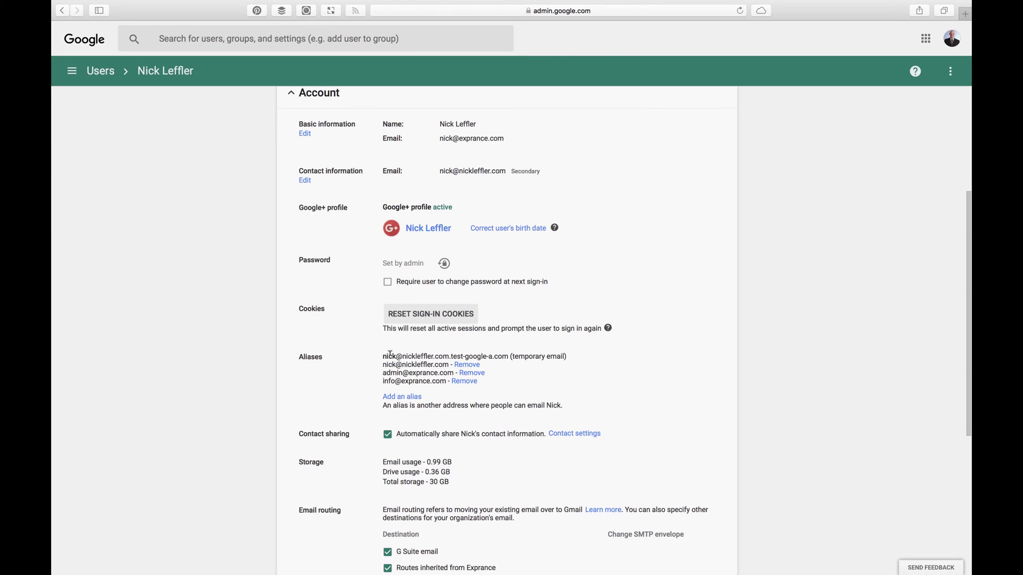
pyautogui.moveTo(386, 354); pyautogui.dragTo(383, 381)
pyautogui.click(365, 337)
# Step: Expand the 9 enabled G Suite services, showing Calendar, Contacts, Drive and Gmail On
pyautogui.scroll(-5, 369, 226)
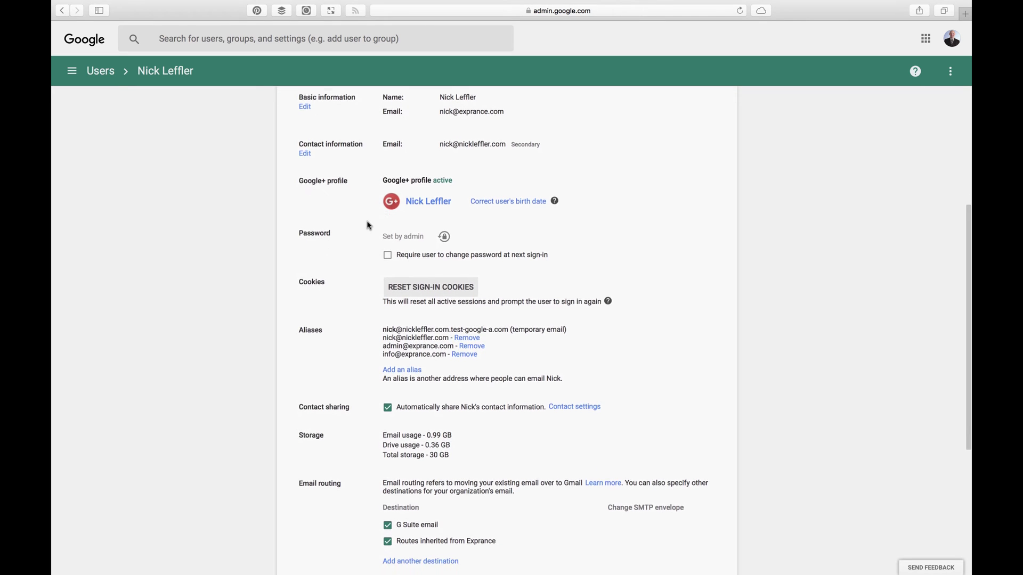
pyautogui.scroll(-2, 368, 226)
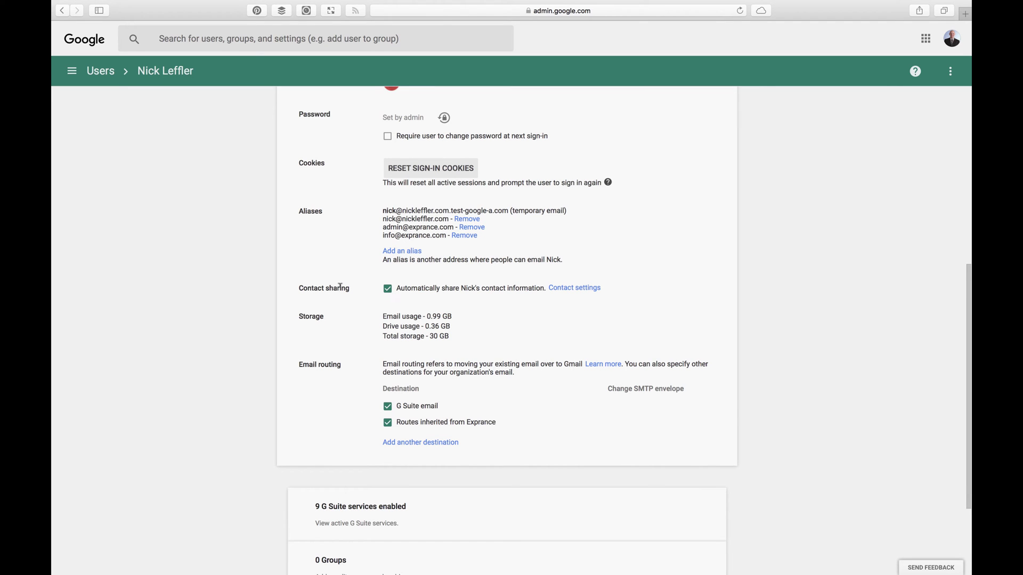
pyautogui.scroll(2, 357, 223)
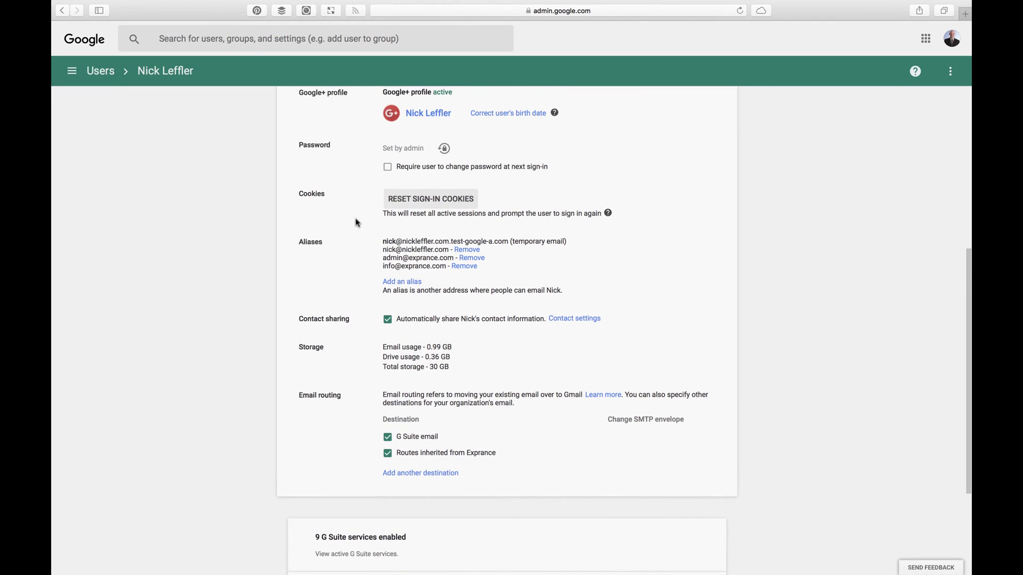
pyautogui.scroll(-5, 357, 223)
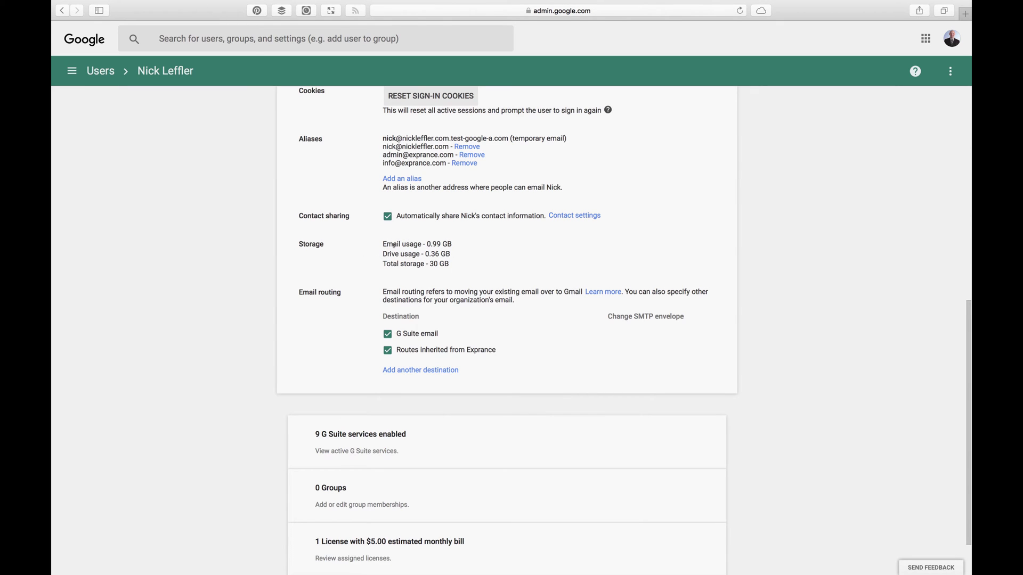
pyautogui.scroll(-2, 373, 255)
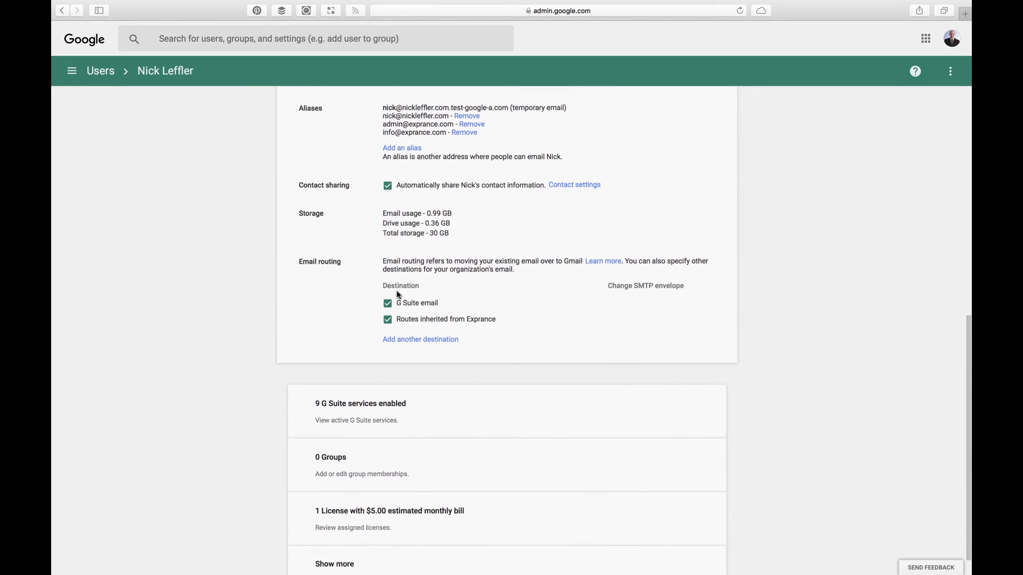
pyautogui.click(358, 339)
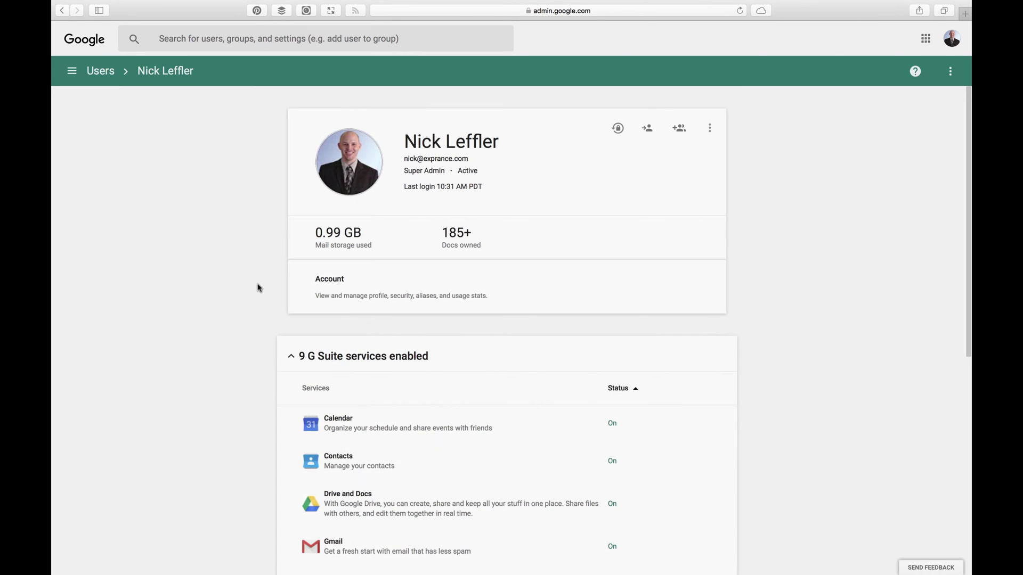
pyautogui.scroll(-6, 259, 288)
pyautogui.scroll(2, 259, 287)
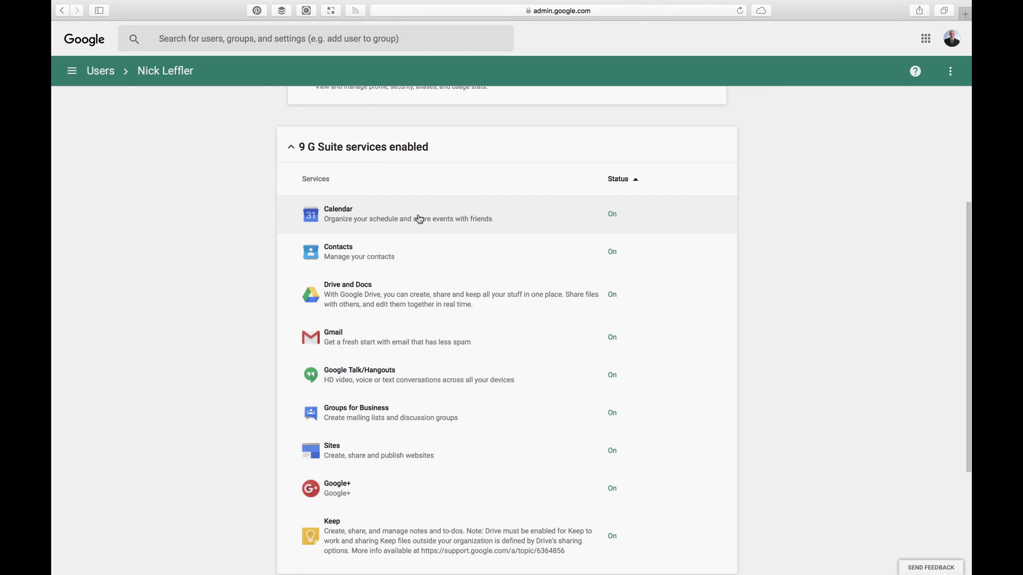
pyautogui.scroll(-1, 419, 220)
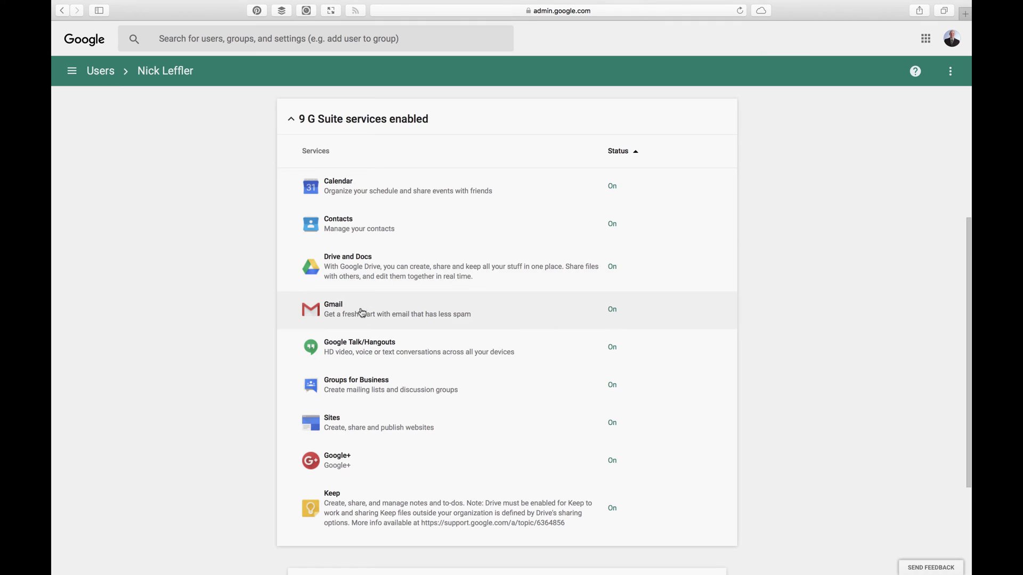
pyautogui.scroll(-3, 362, 314)
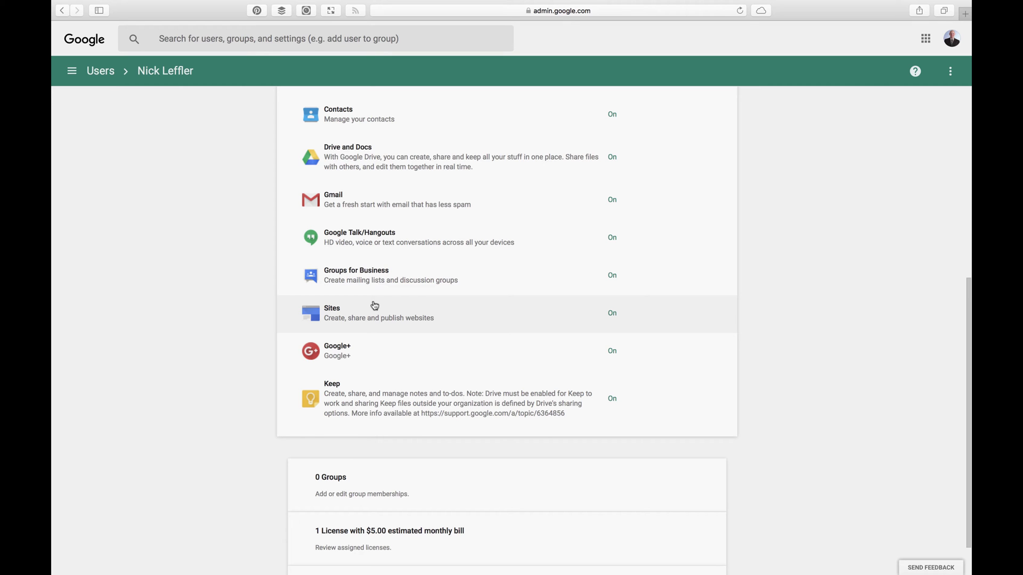
# Step: Expand and collapse the Groups section, then view and collapse the license details
pyautogui.click(283, 327)
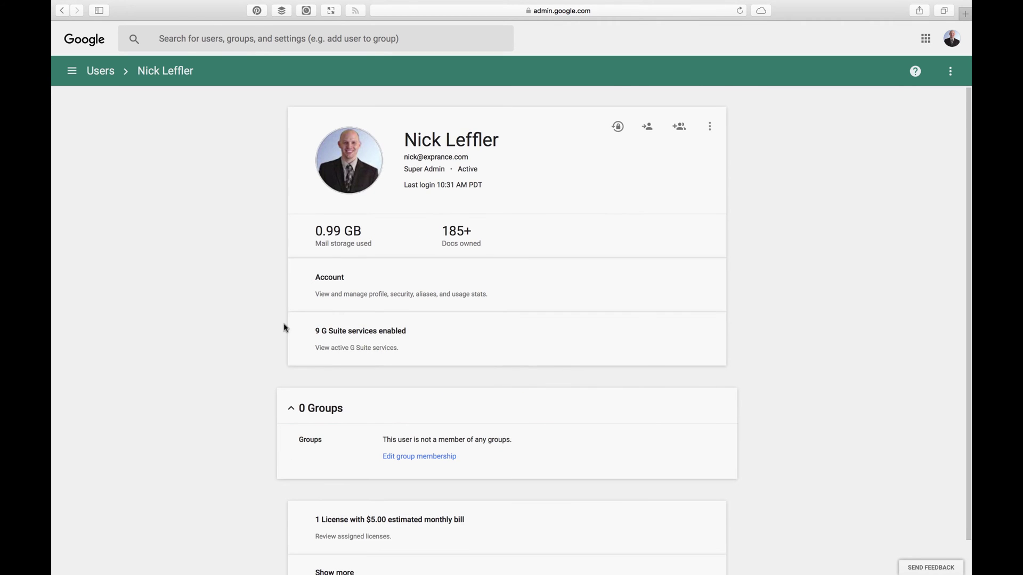
pyautogui.click(385, 388)
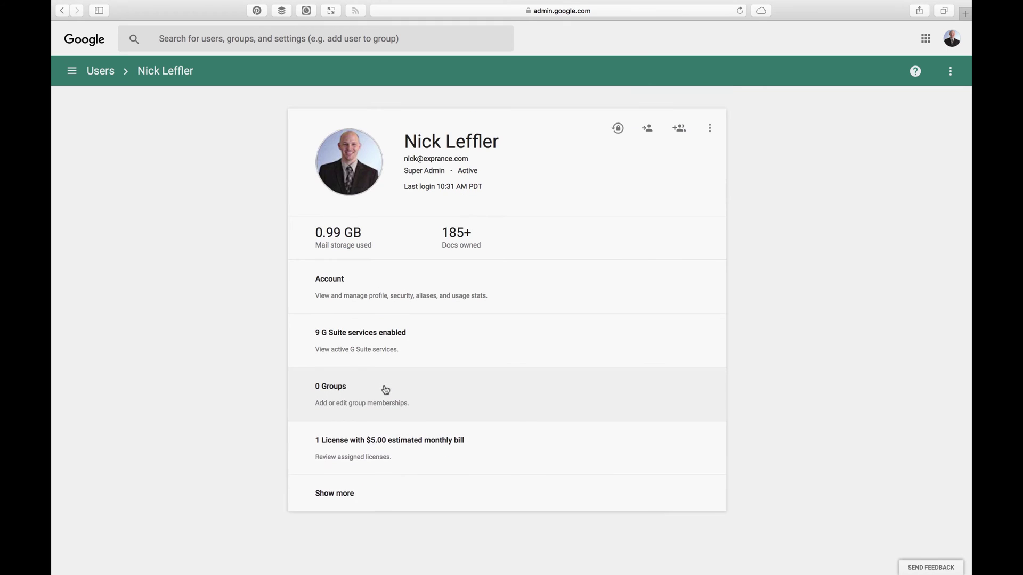
pyautogui.click(381, 453)
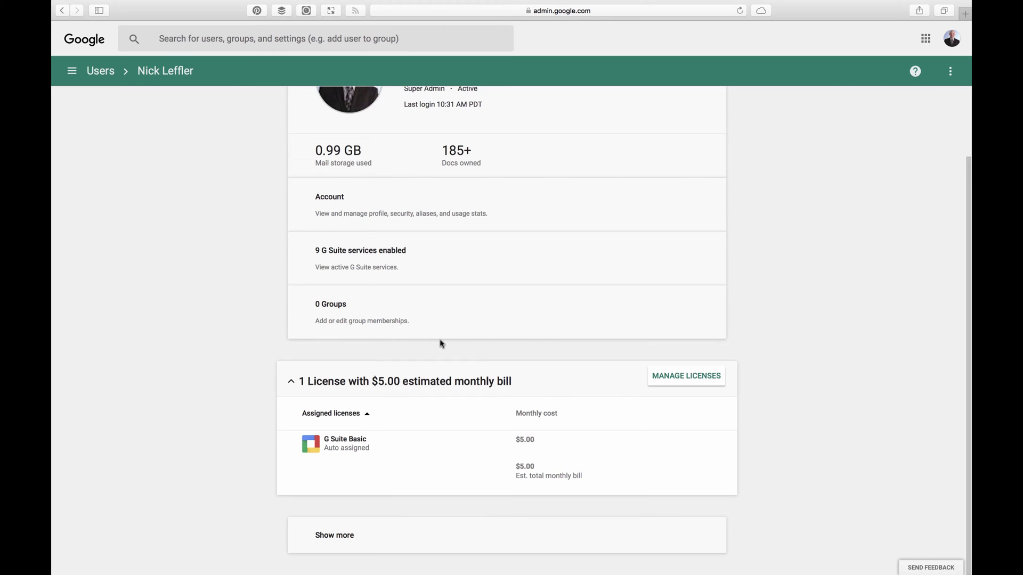
pyautogui.click(408, 534)
pyautogui.scroll(-5, 413, 407)
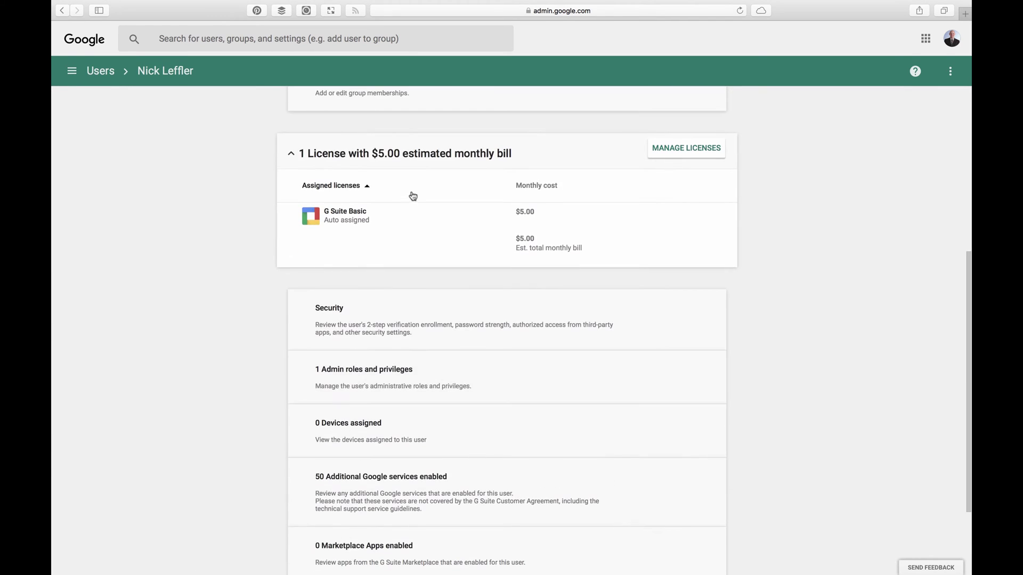
pyautogui.click(419, 153)
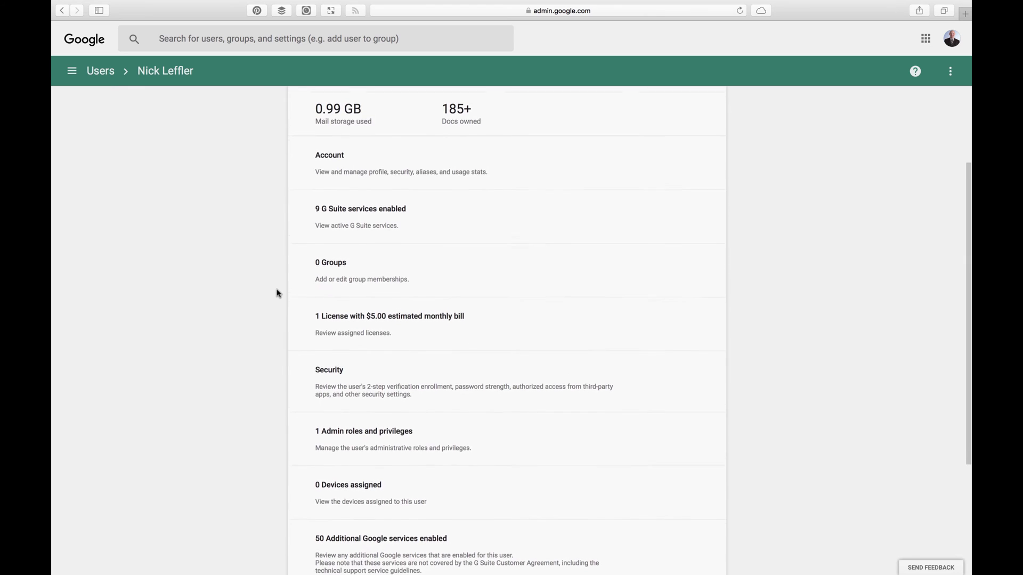
pyautogui.scroll(-5, 277, 293)
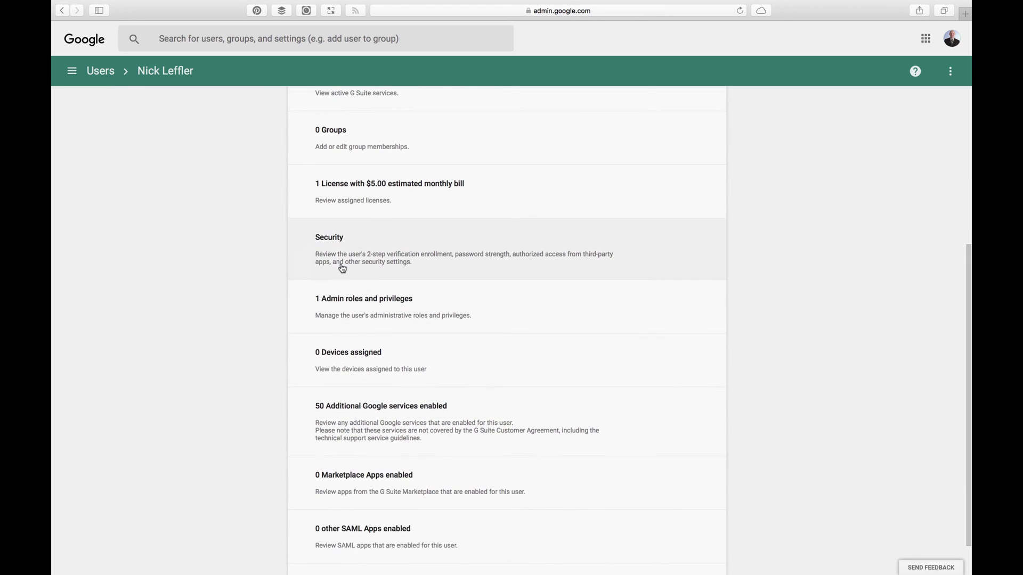
# Step: Review and collapse the user's Security and Admin roles and privileges sections
pyautogui.click(343, 260)
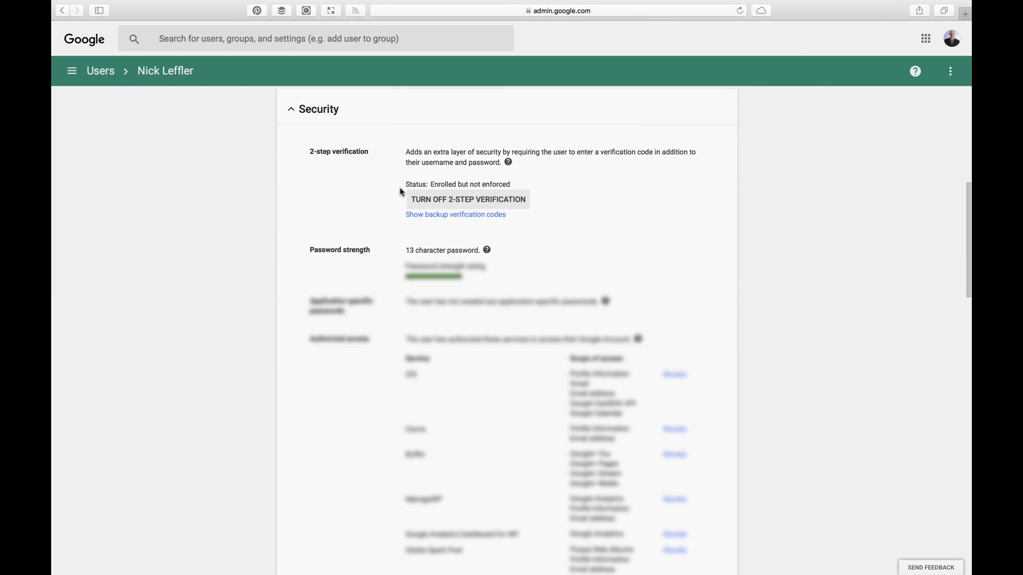
pyautogui.scroll(-3, 401, 190)
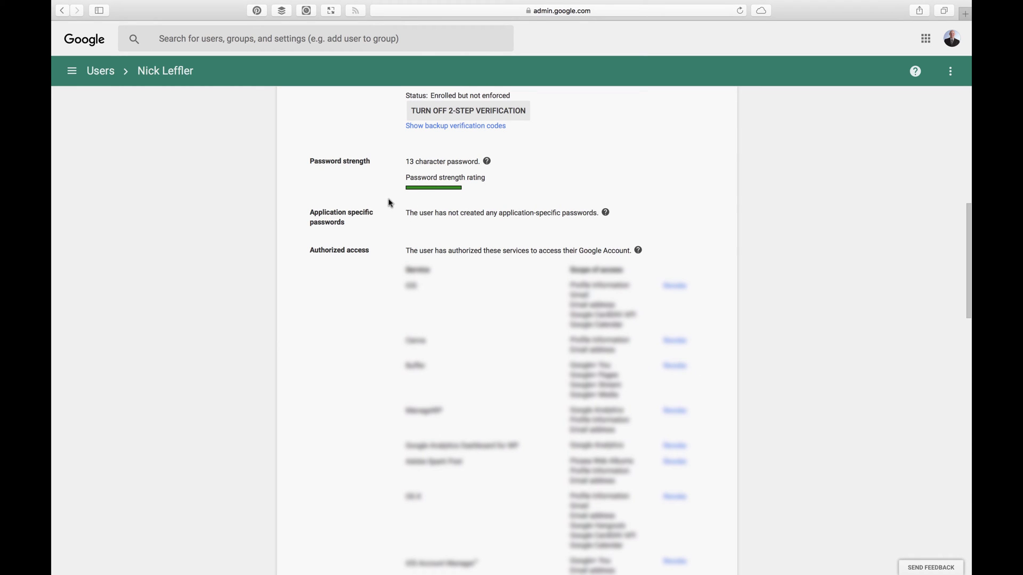
pyautogui.click(279, 297)
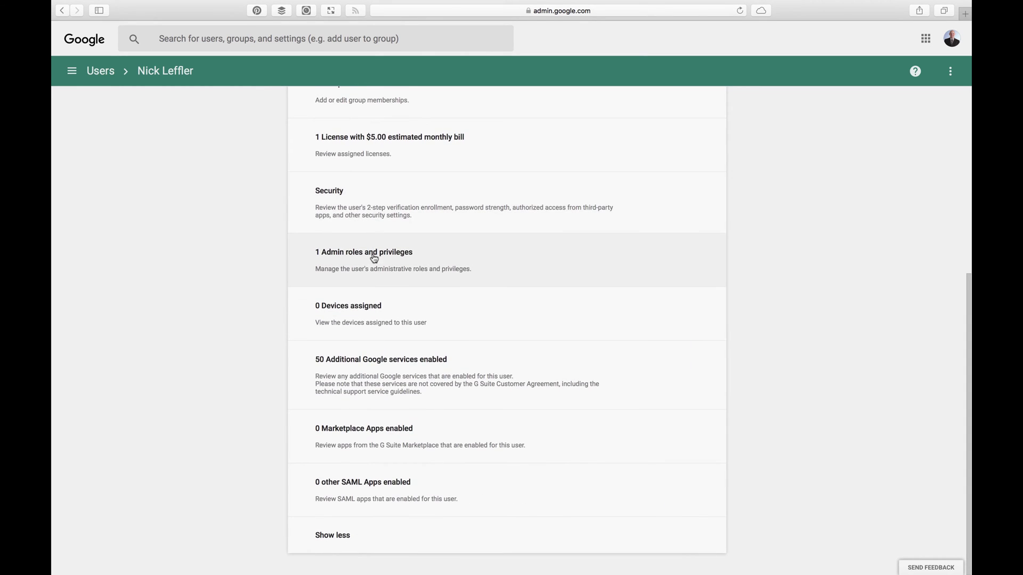
pyautogui.click(372, 262)
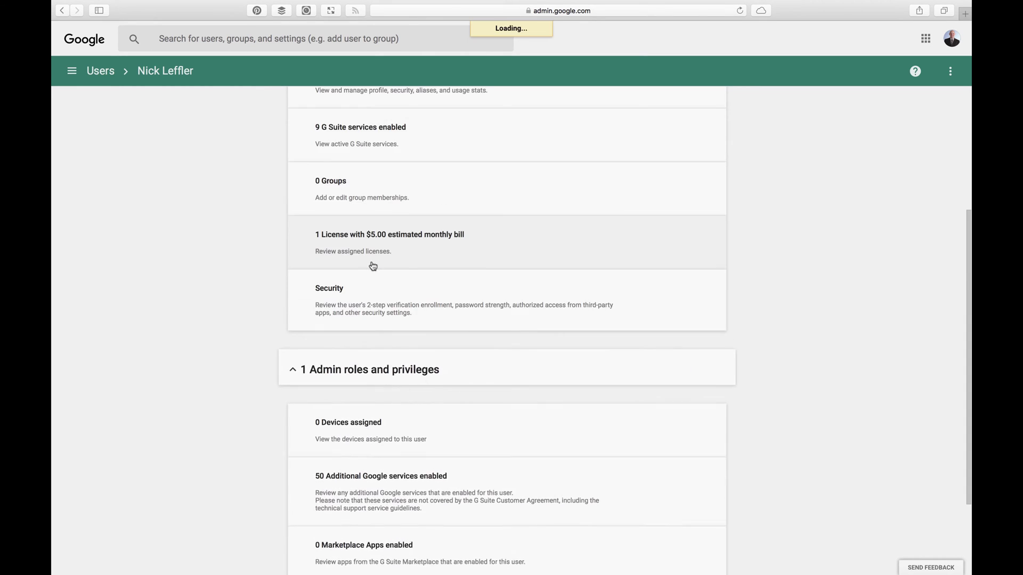
pyautogui.click(345, 372)
pyautogui.scroll(-3, 274, 311)
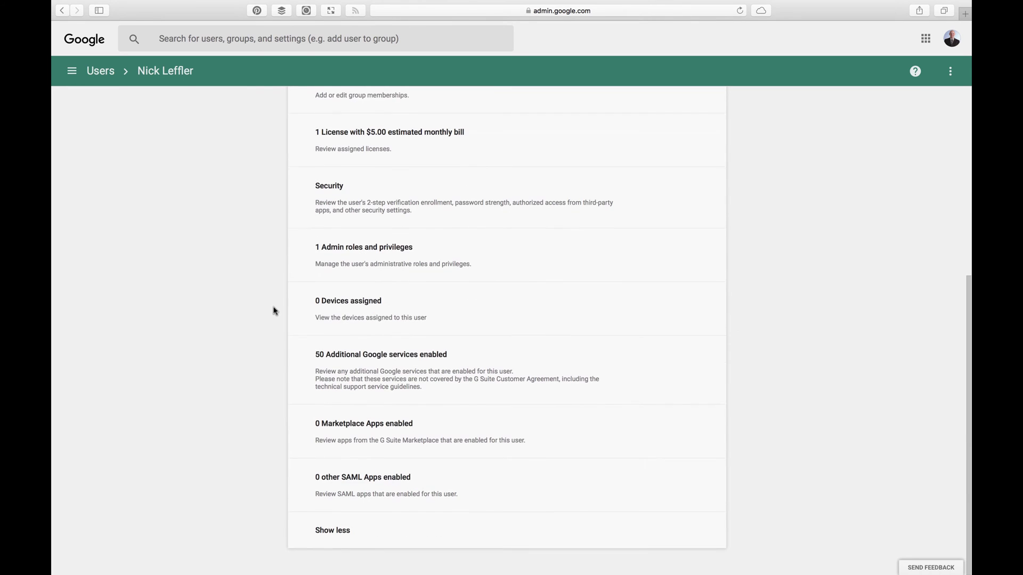
# Step: Check assigned devices and additional Google services, then shrink the profile to its summary
pyautogui.click(361, 311)
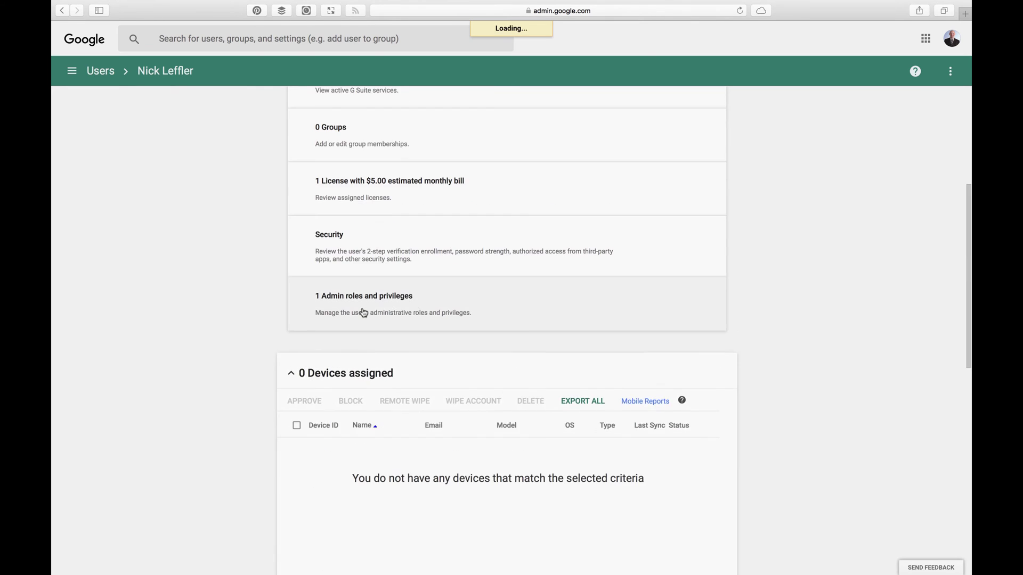
pyautogui.click(334, 370)
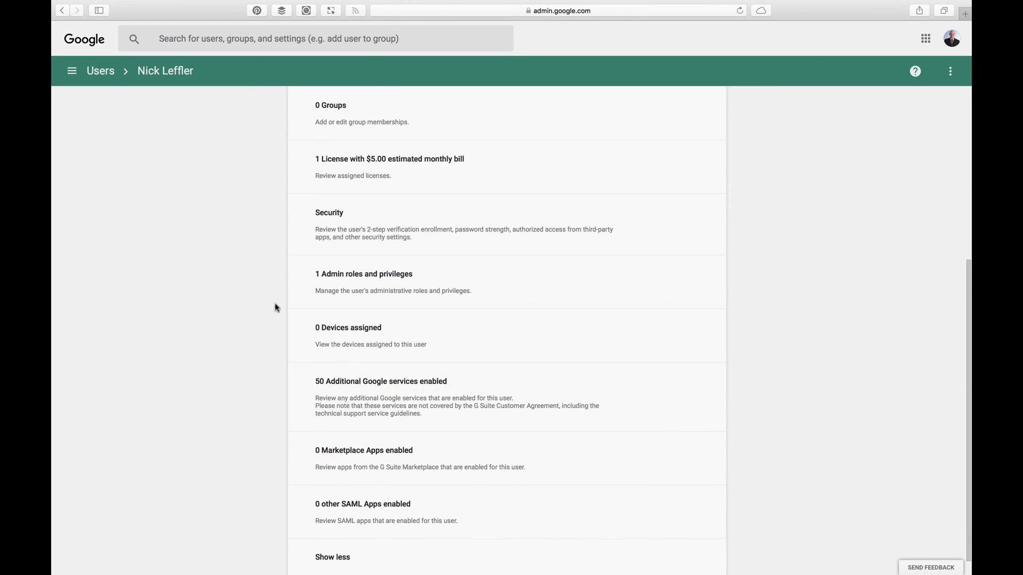
pyautogui.scroll(-1, 276, 308)
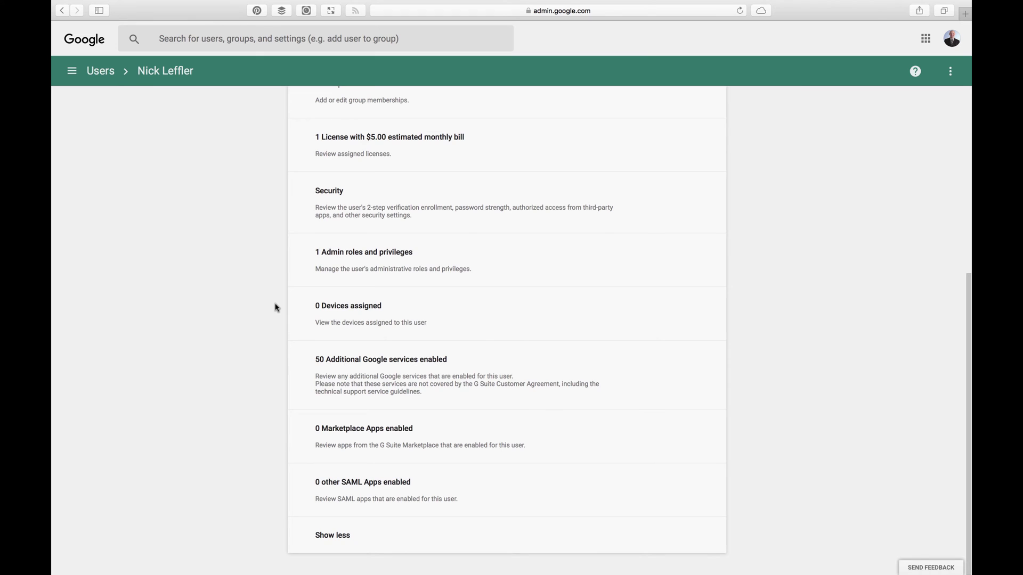
pyautogui.click(349, 356)
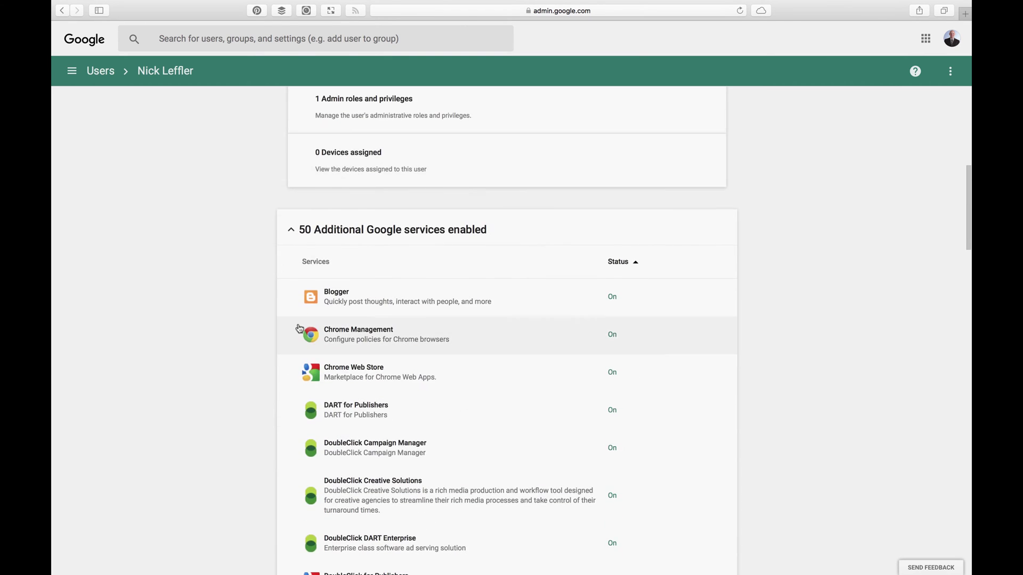
pyautogui.scroll(-3, 299, 328)
pyautogui.scroll(2, 299, 328)
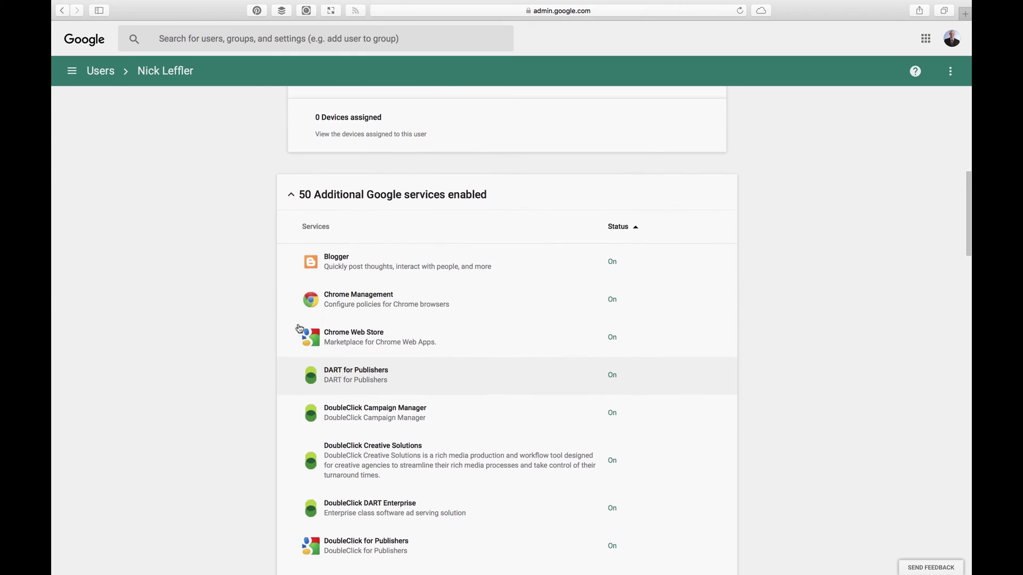
pyautogui.click(344, 205)
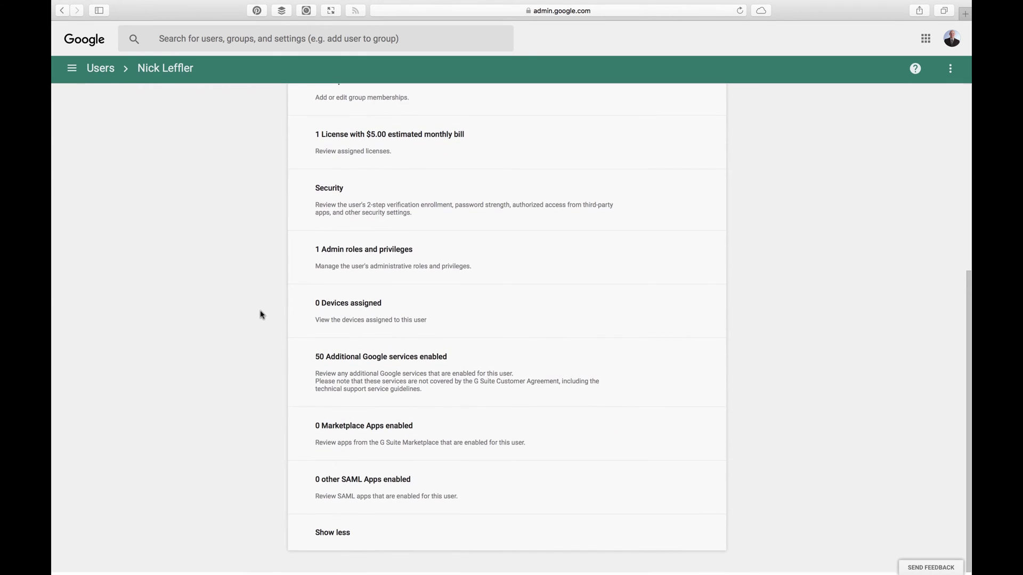
pyautogui.click(333, 537)
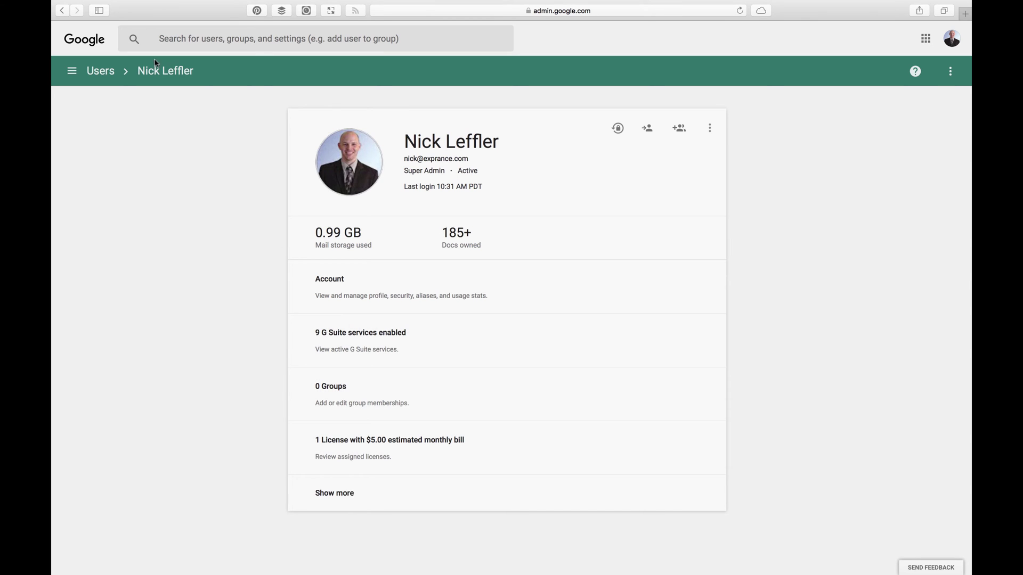
# Step: Return to the user list and check its overflow options menu
pyautogui.click(107, 73)
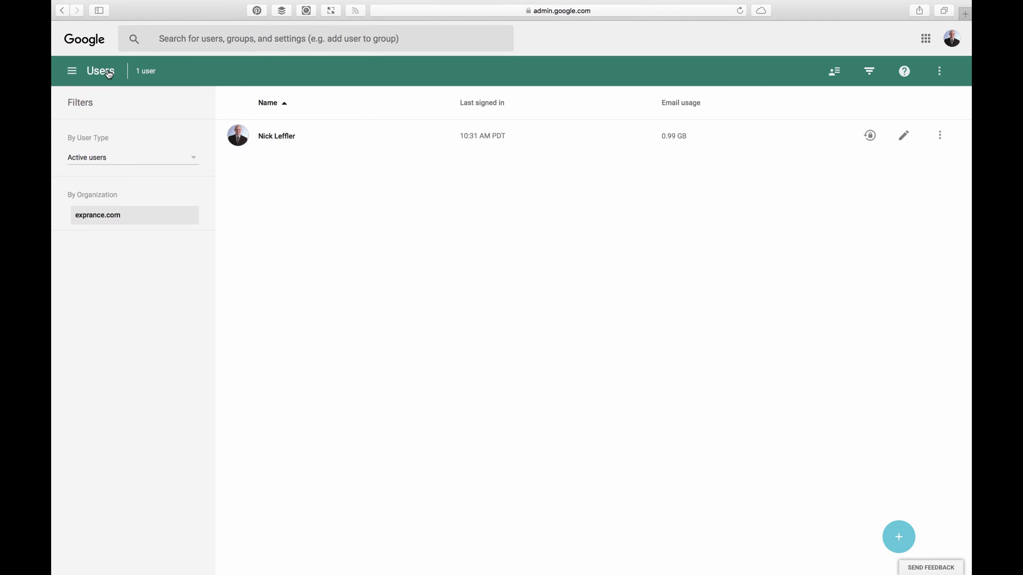
pyautogui.click(936, 73)
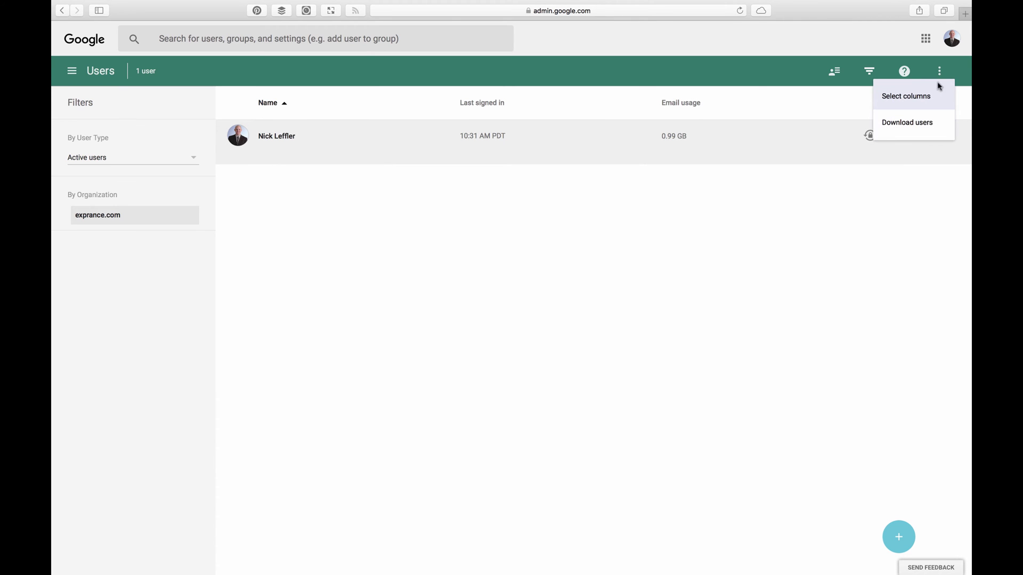
pyautogui.click(941, 70)
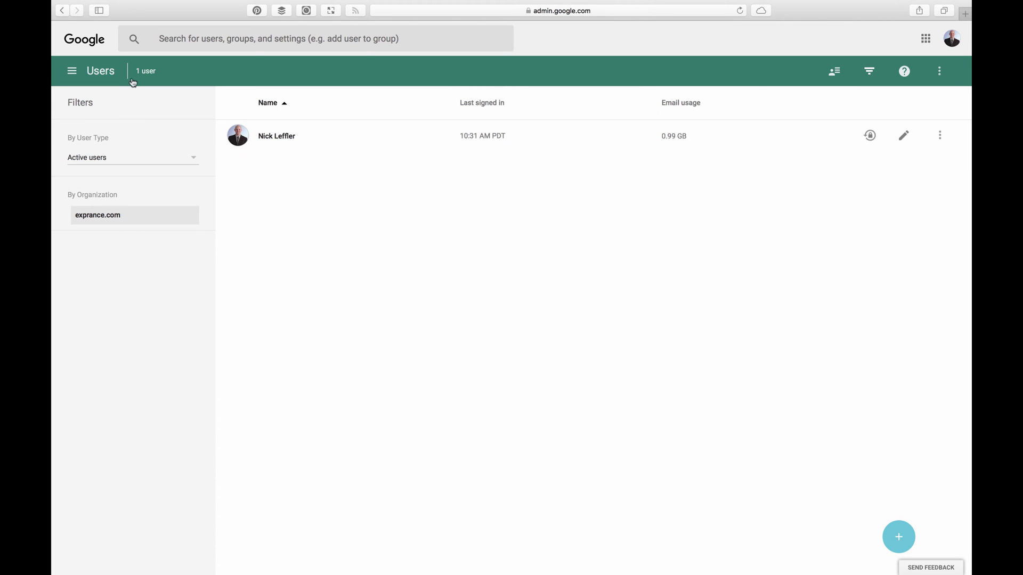
pyautogui.click(80, 76)
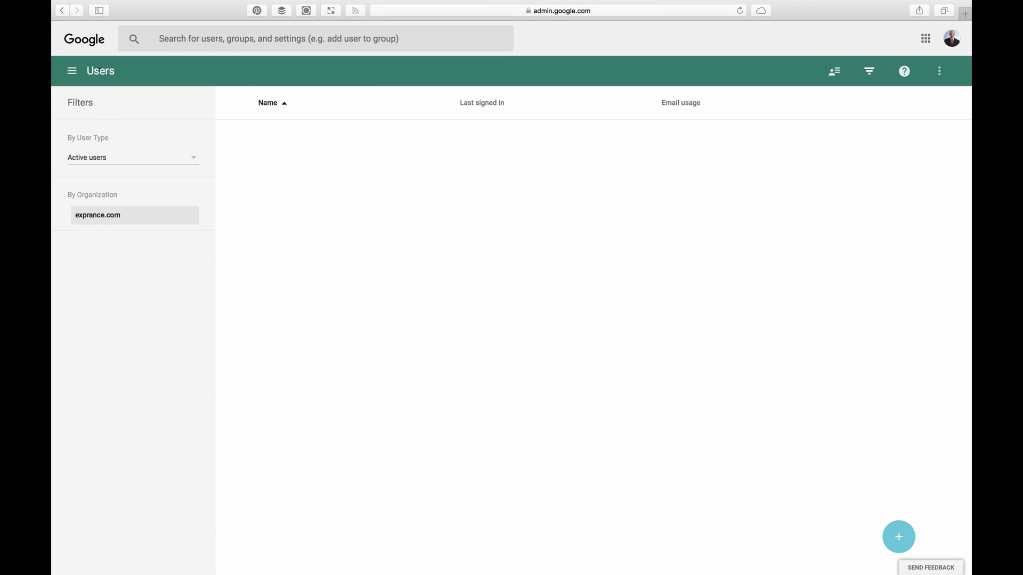
# Step: Go to the Admin console home and open the empty Groups page
pyautogui.click(73, 76)
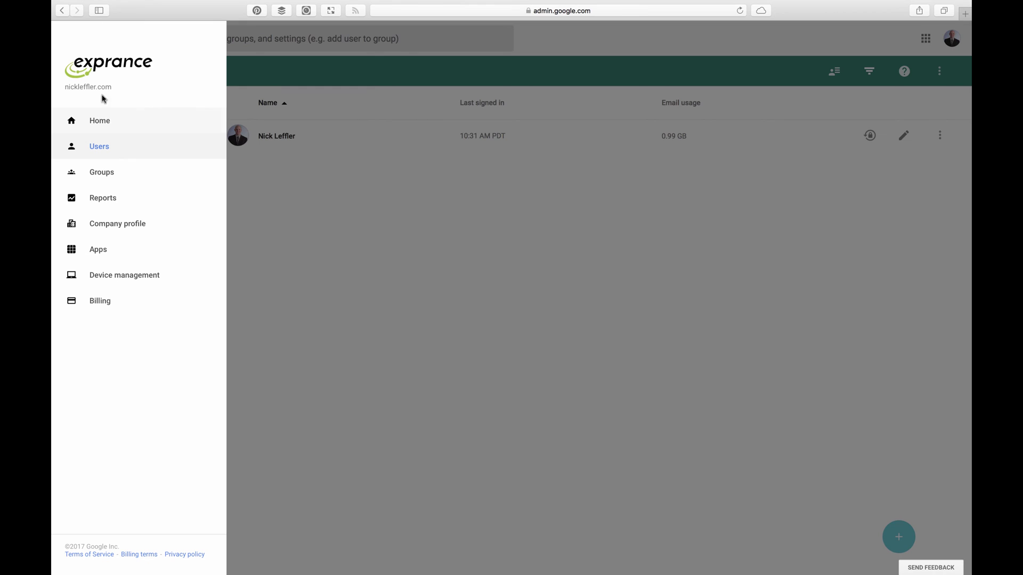
pyautogui.click(109, 130)
pyautogui.click(250, 163)
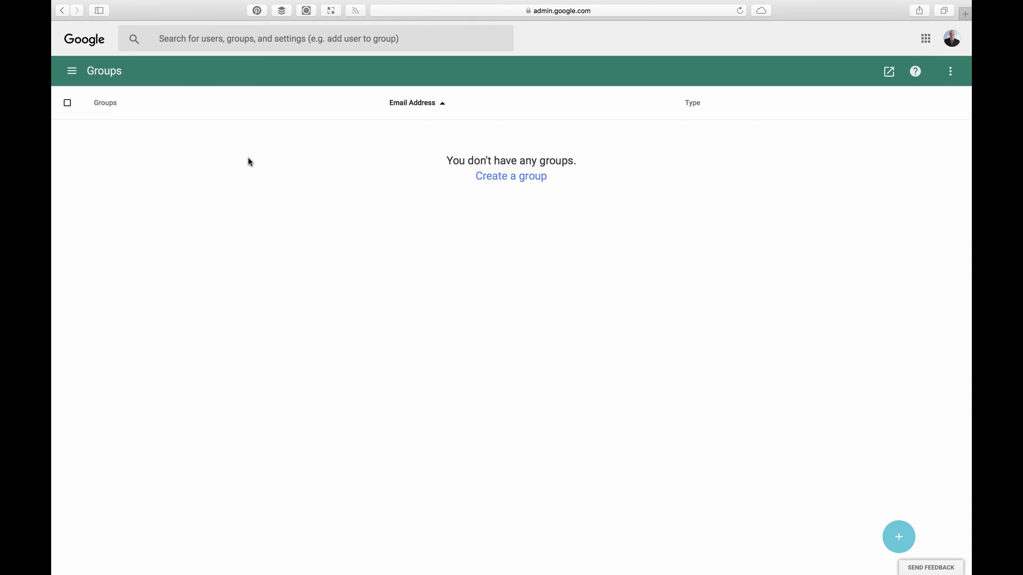
# Step: Start a new group and choose exprance.com as its email domain
pyautogui.click(504, 182)
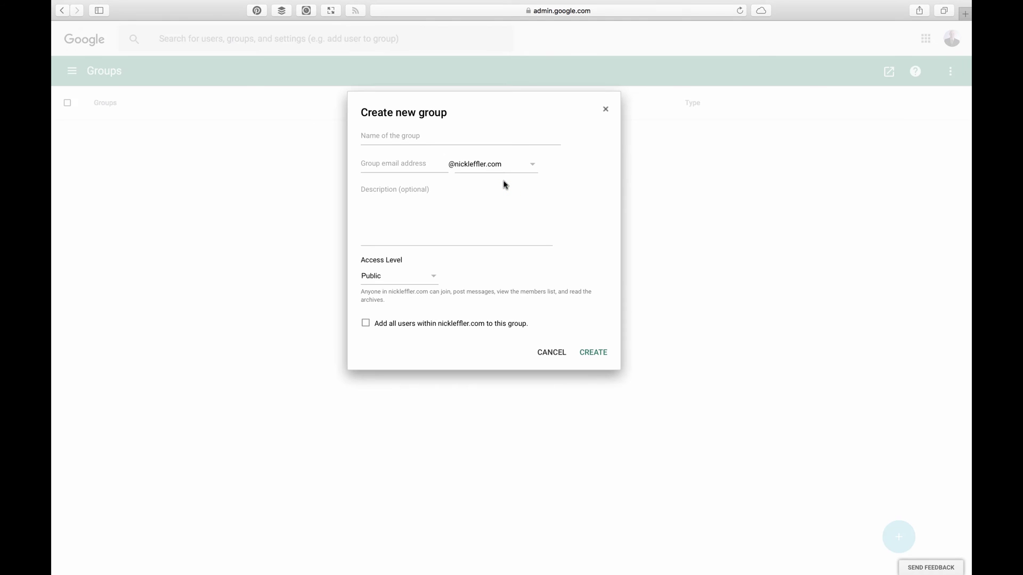
pyautogui.click(407, 162)
pyautogui.click(466, 169)
pyautogui.click(478, 166)
pyautogui.click(410, 157)
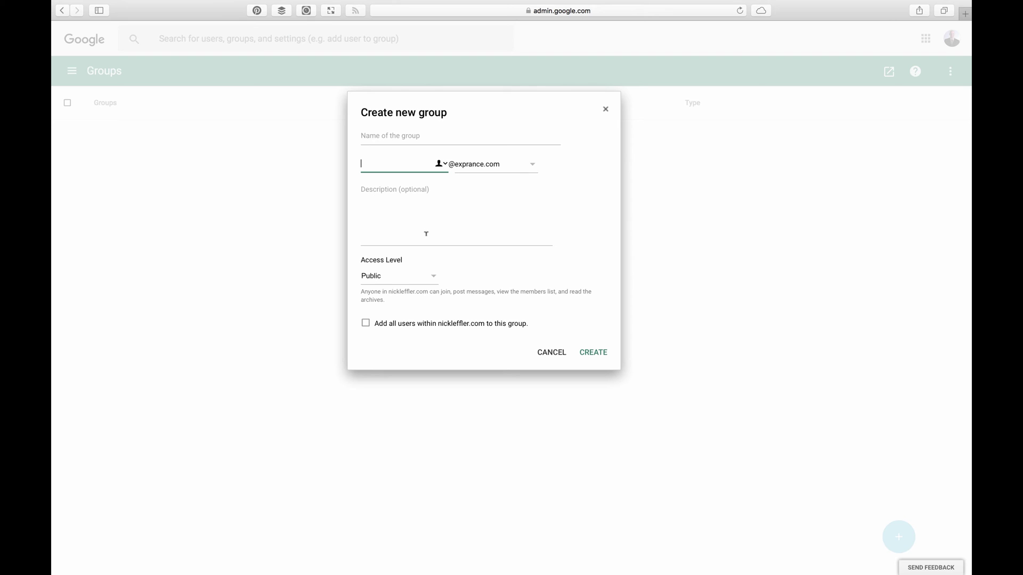
# Step: Keep Public access, tick Add all users, then cancel the new group
pyautogui.click(431, 275)
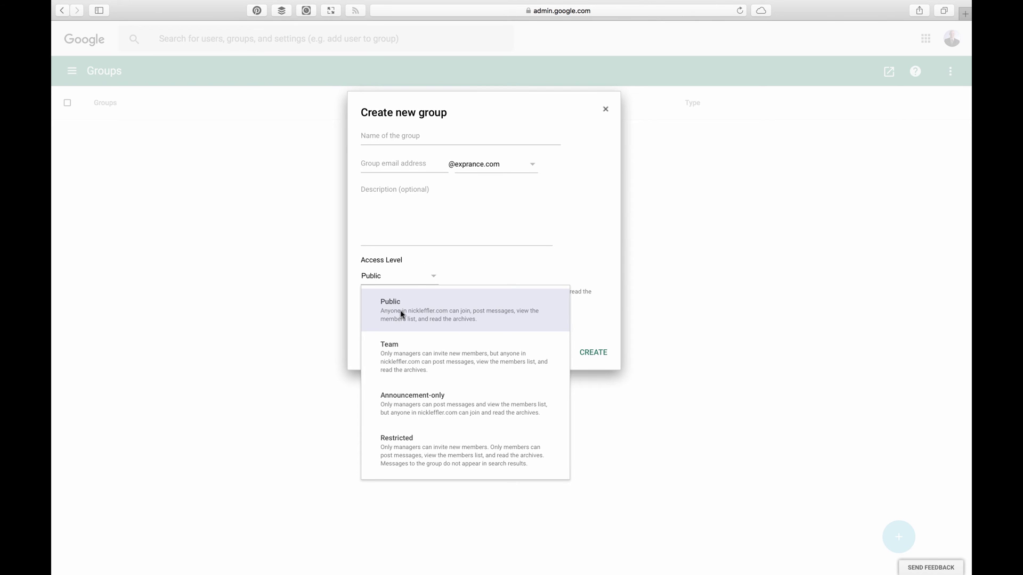
pyautogui.click(407, 283)
pyautogui.click(398, 283)
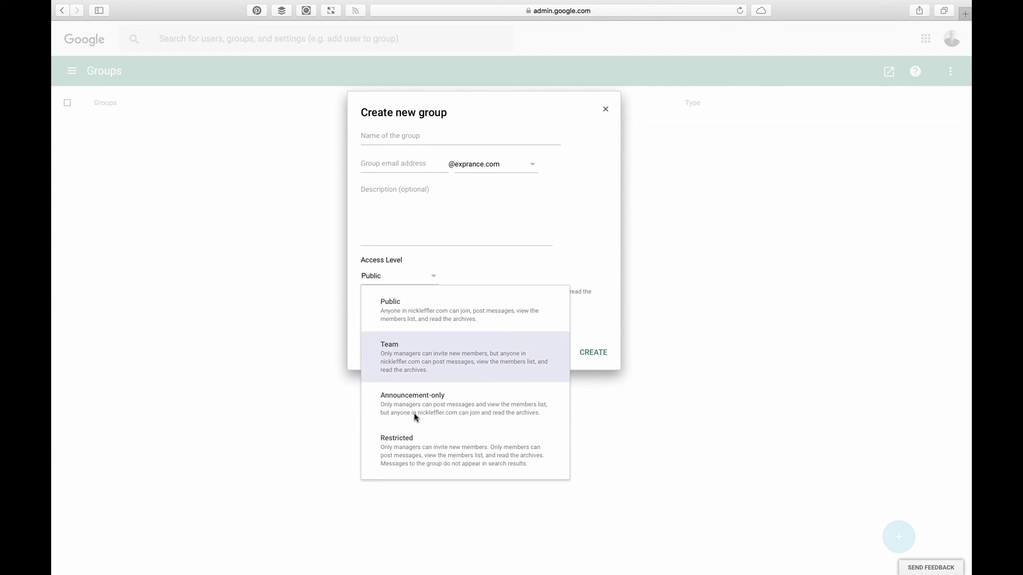
pyautogui.click(421, 317)
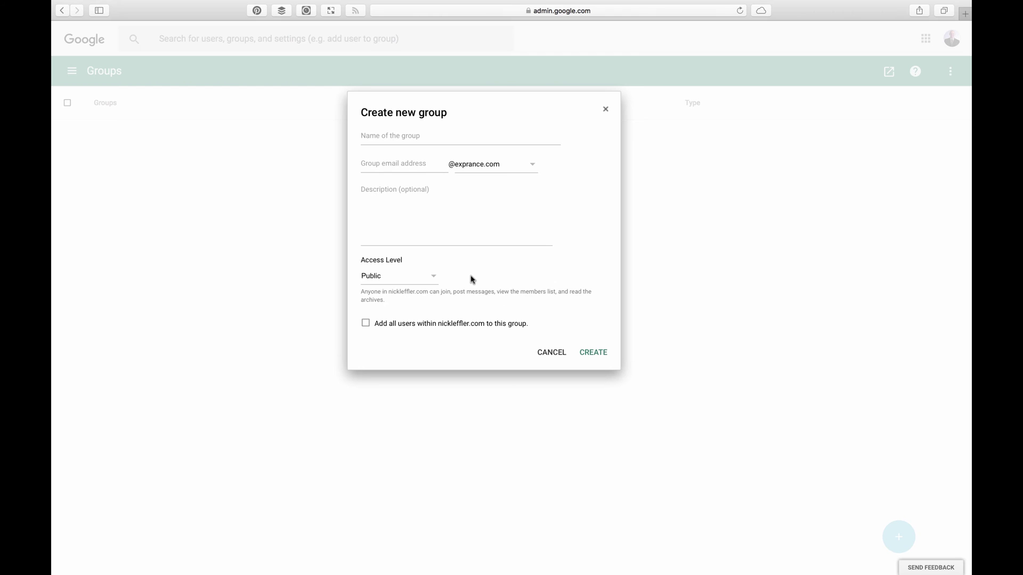
pyautogui.click(367, 326)
pyautogui.click(546, 353)
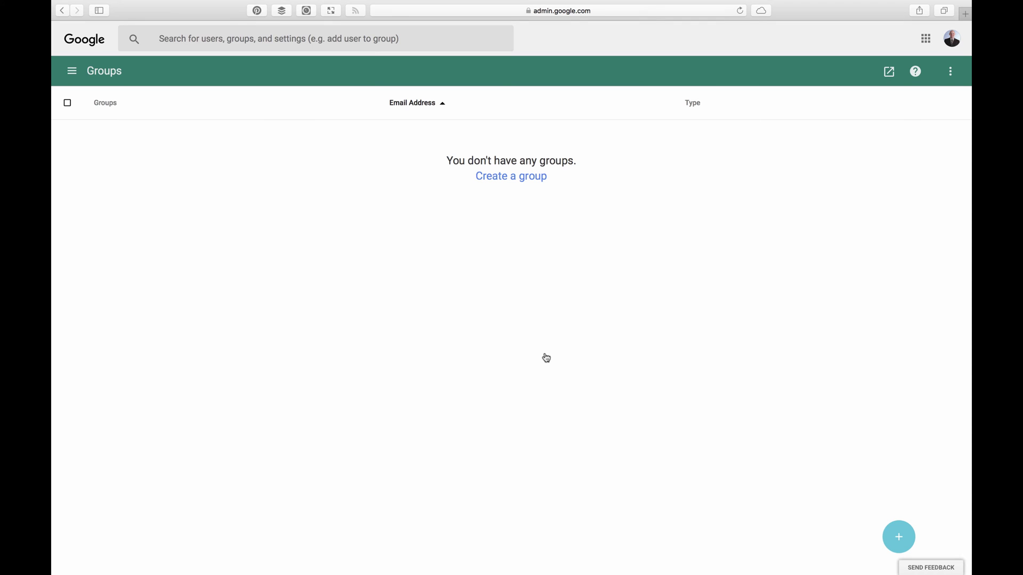
pyautogui.click(73, 73)
# Step: Look over the Reports Highlights page, then return to the Admin console home
pyautogui.click(102, 124)
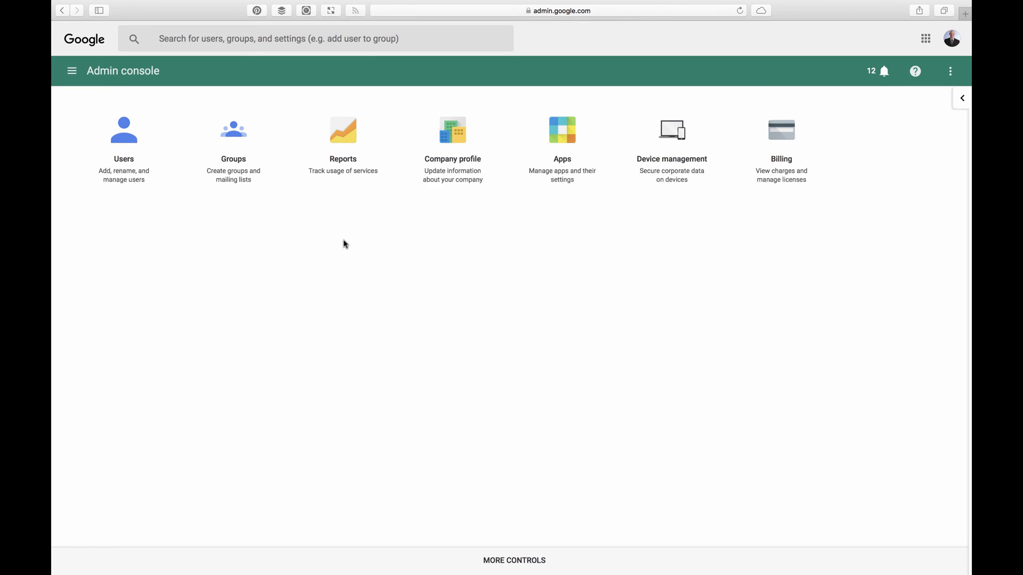
pyautogui.click(353, 147)
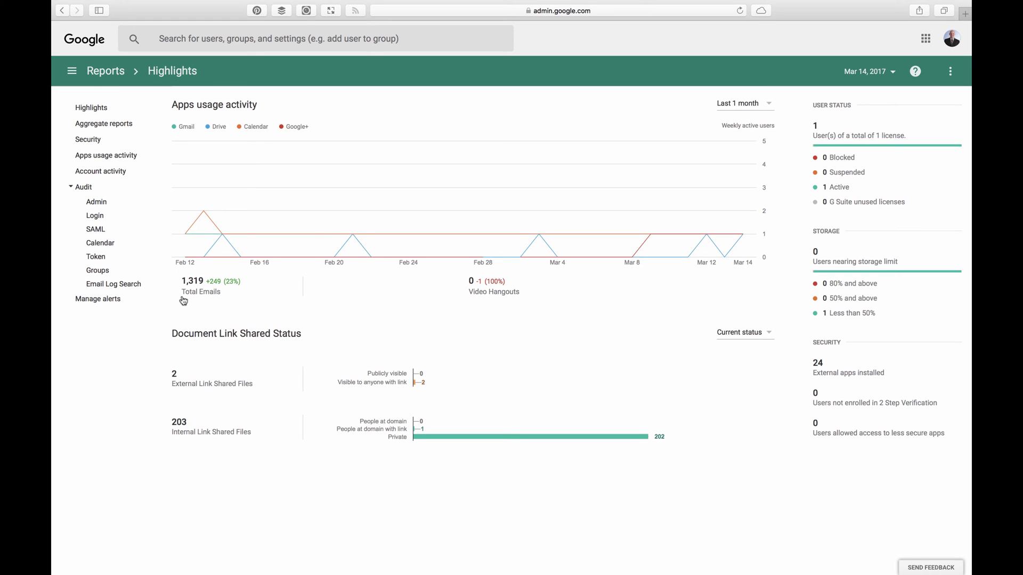
pyautogui.click(73, 76)
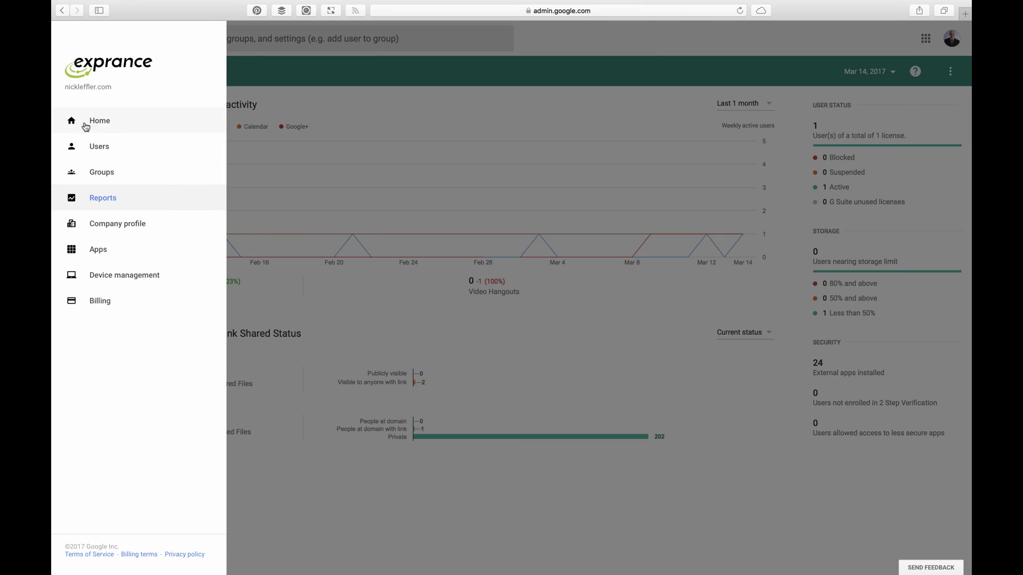
pyautogui.click(85, 125)
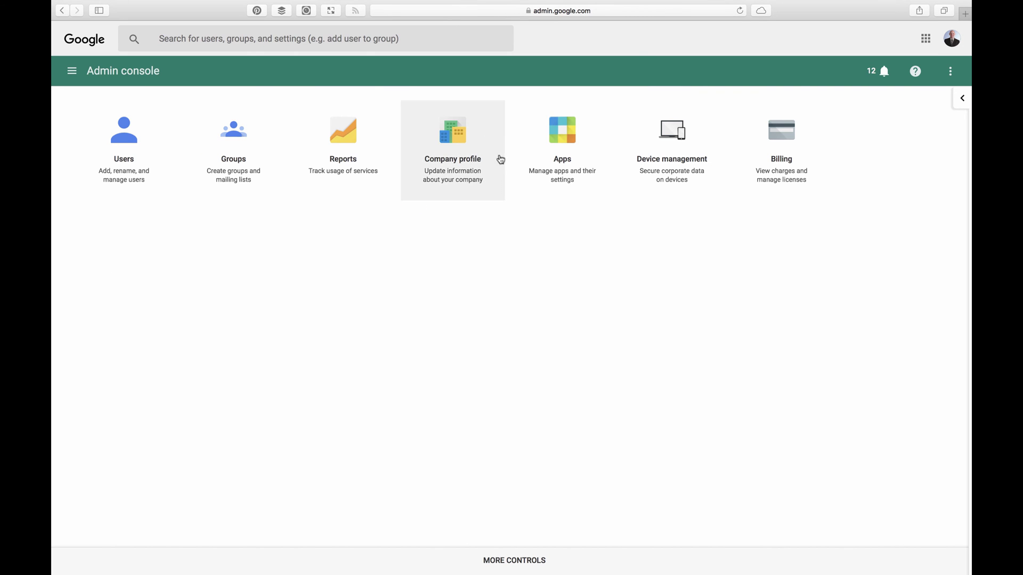
# Step: Expand Profile, Communication preferences and Personalization, highlighting the header logo size limits
pyautogui.click(475, 157)
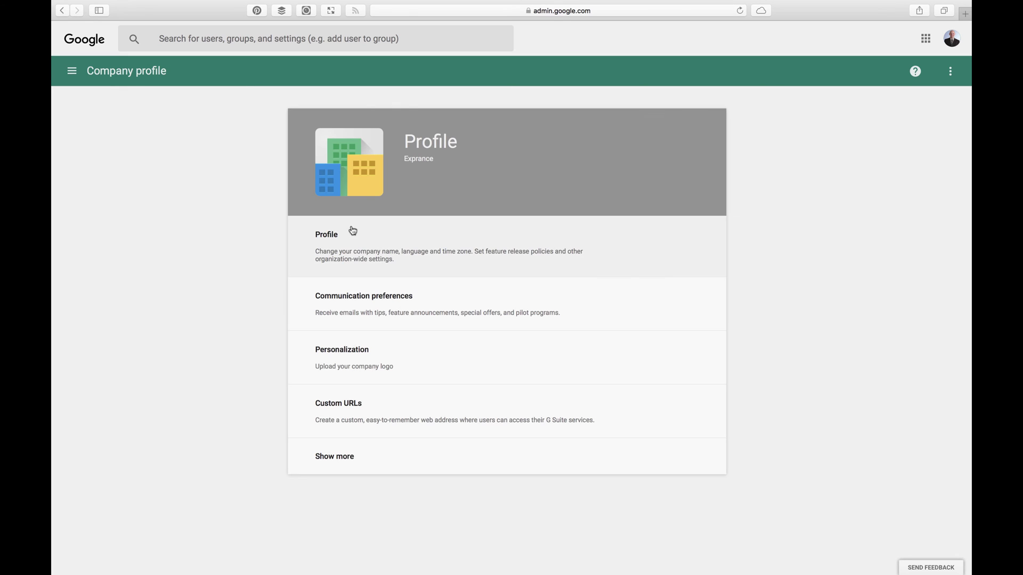
pyautogui.click(352, 252)
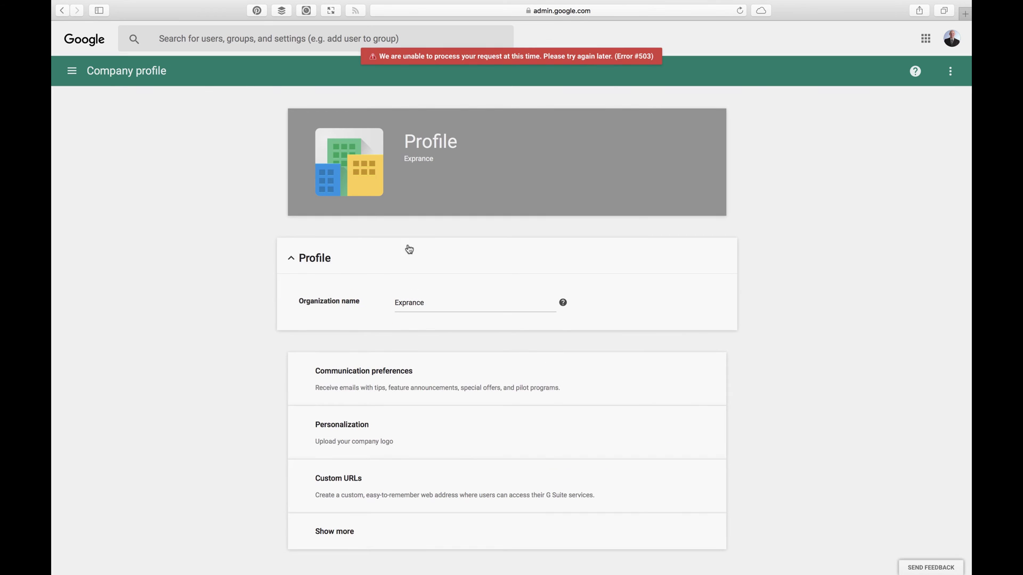
pyautogui.click(407, 370)
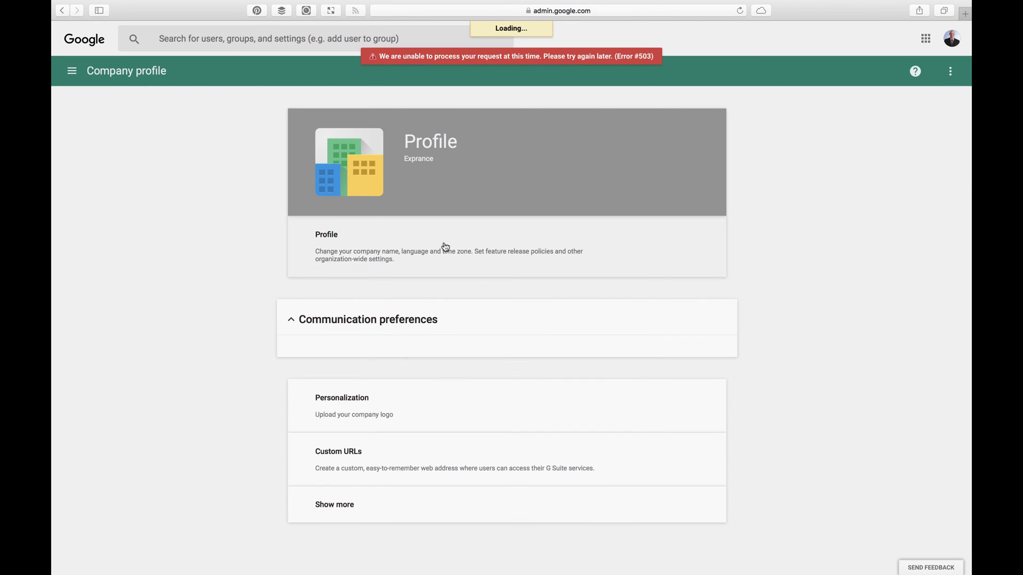
pyautogui.click(425, 399)
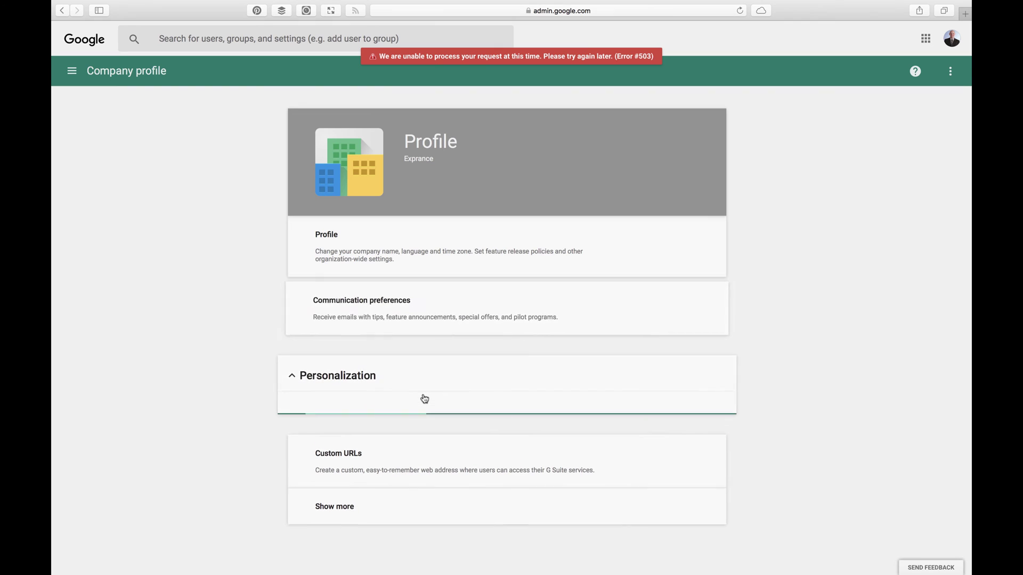
pyautogui.scroll(-3, 417, 297)
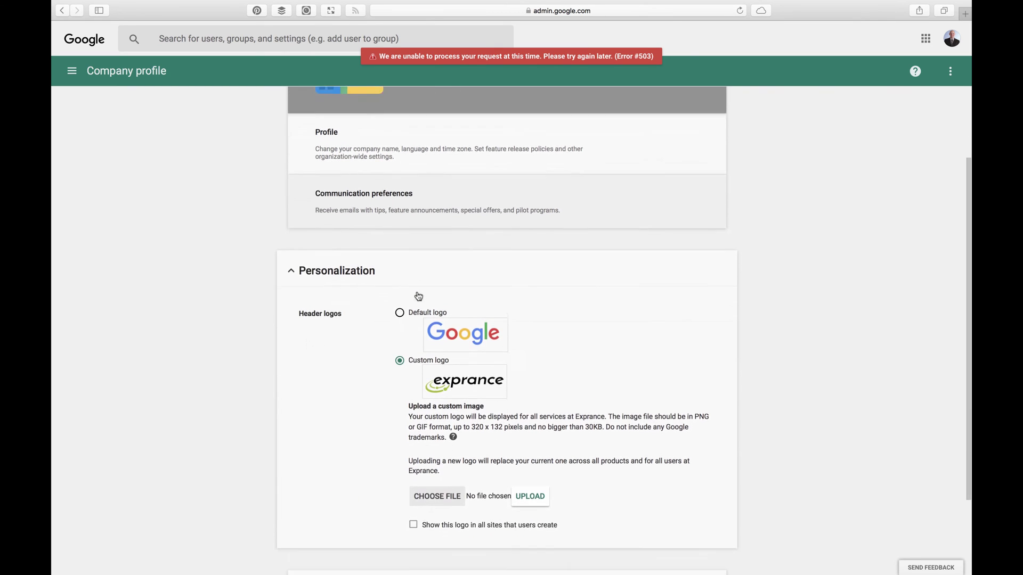
pyautogui.scroll(-2, 419, 296)
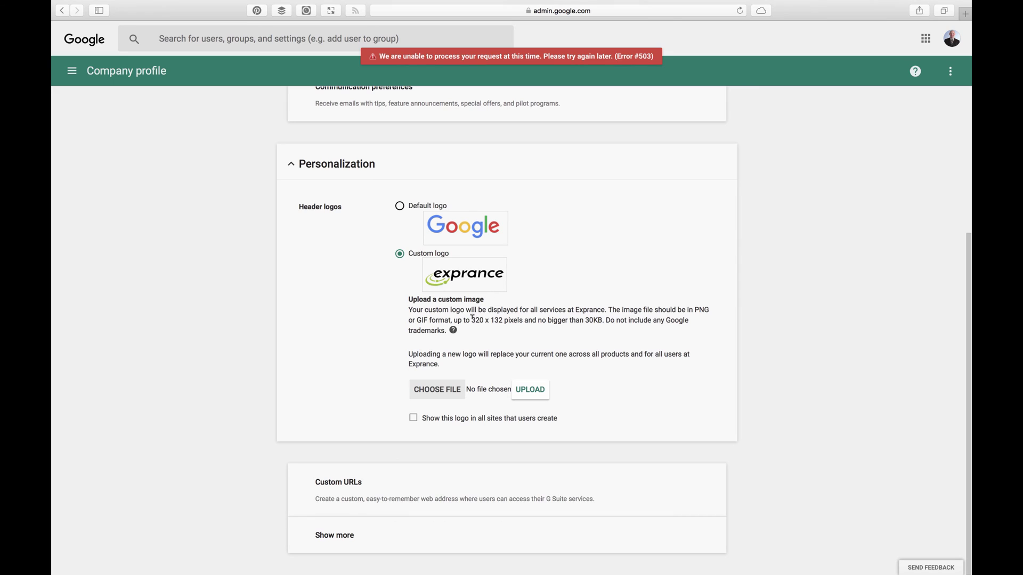
pyautogui.moveTo(472, 318); pyautogui.dragTo(499, 319)
# Step: Collapse Personalization and view the Custom URLs for the exprance.com domain
pyautogui.click(348, 166)
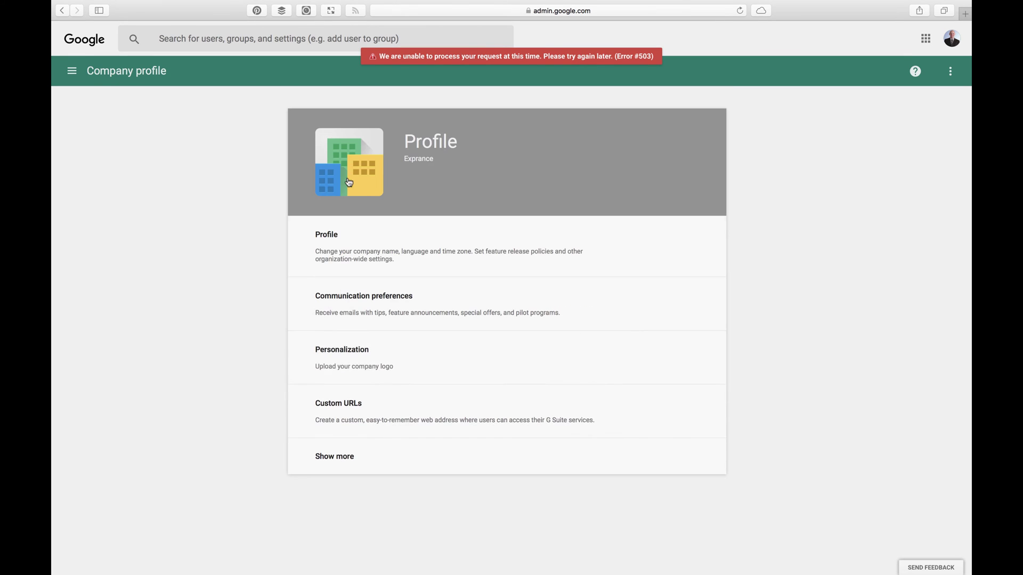
pyautogui.click(343, 404)
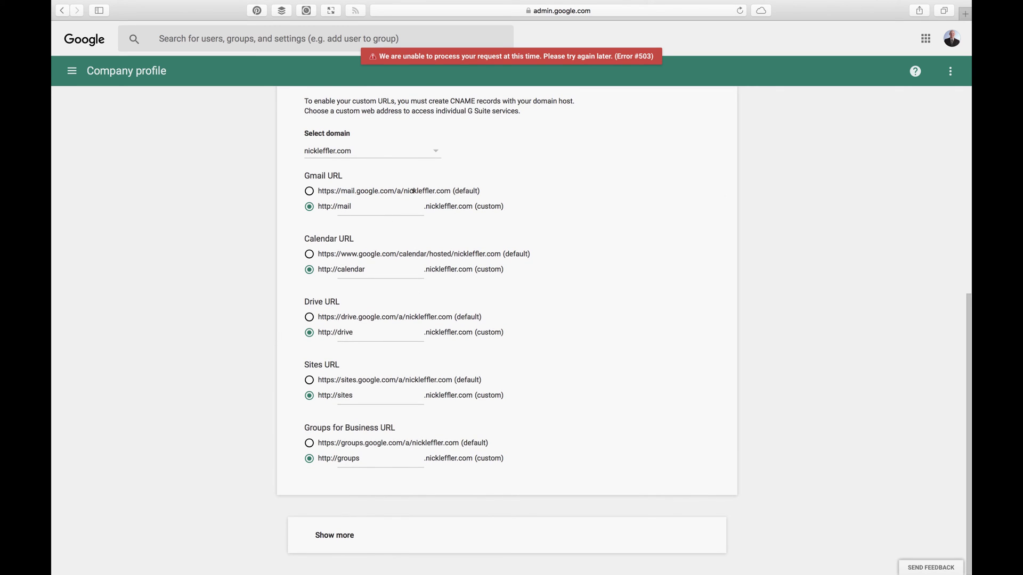
pyautogui.click(351, 154)
pyautogui.click(347, 152)
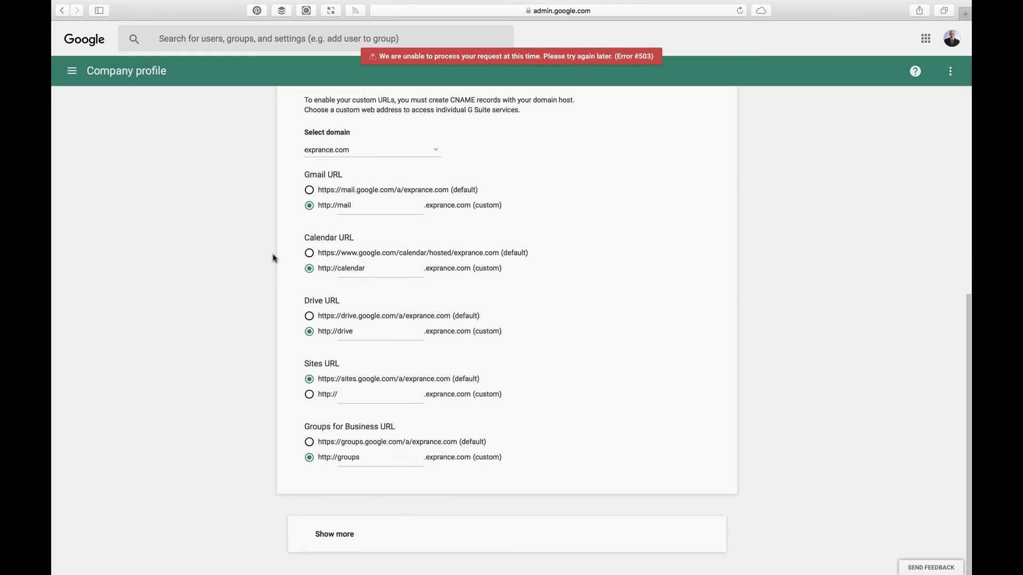
pyautogui.scroll(1, 272, 257)
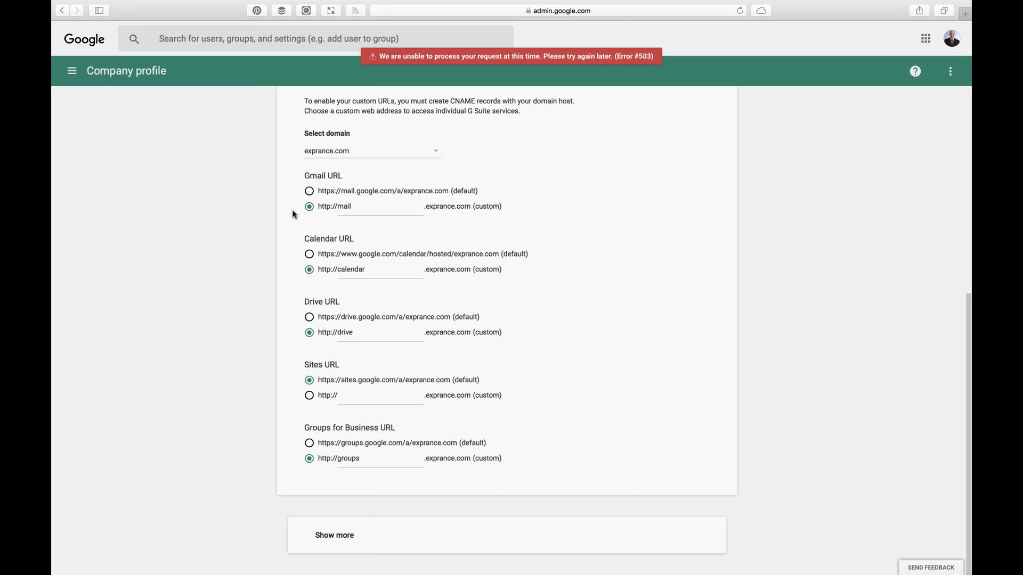
# Step: Reveal the extra company profile sections and expand Profile showing organization name Exprance
pyautogui.click(374, 541)
pyautogui.scroll(-4, 249, 392)
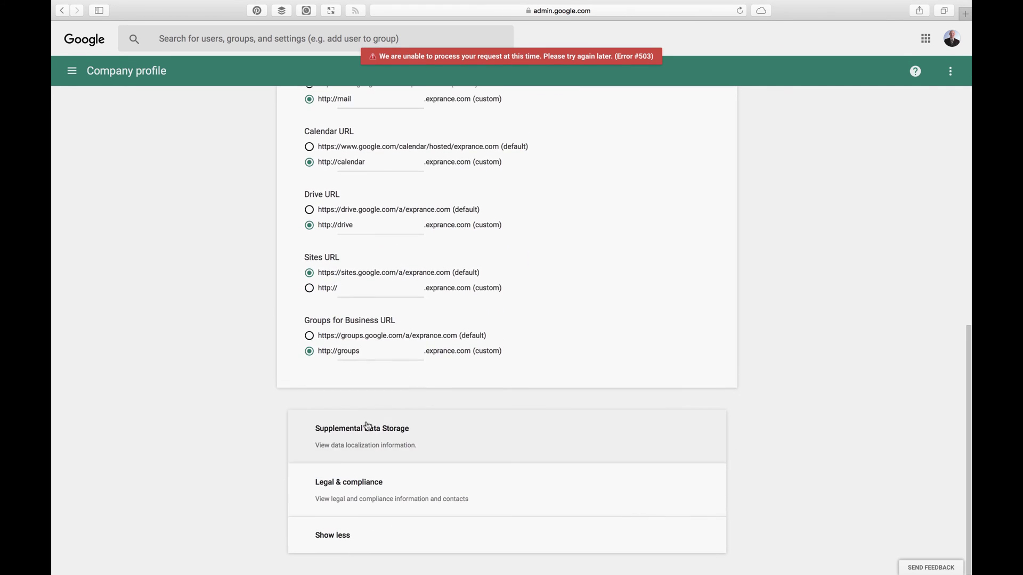
pyautogui.scroll(10, 216, 335)
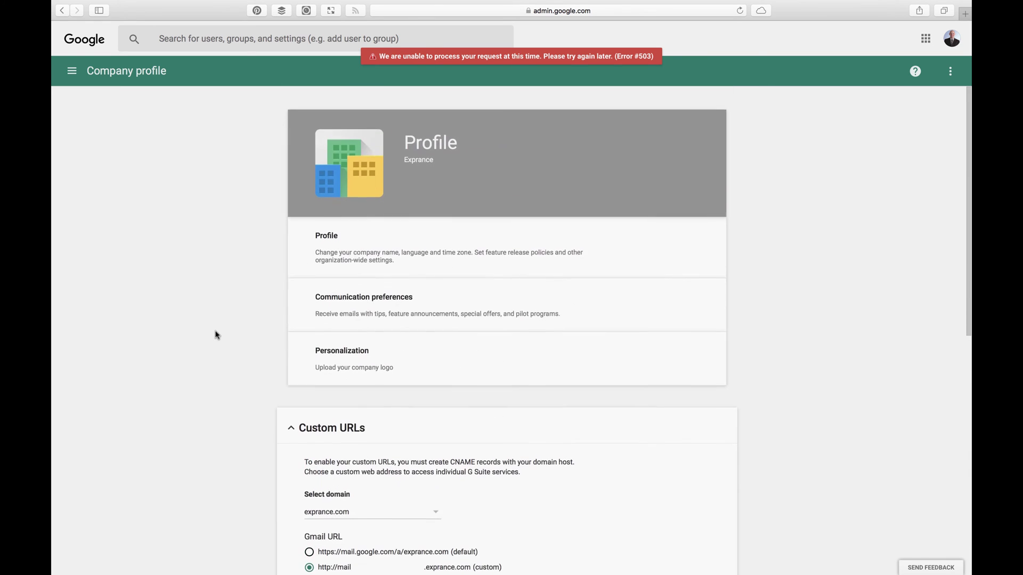
pyautogui.click(351, 257)
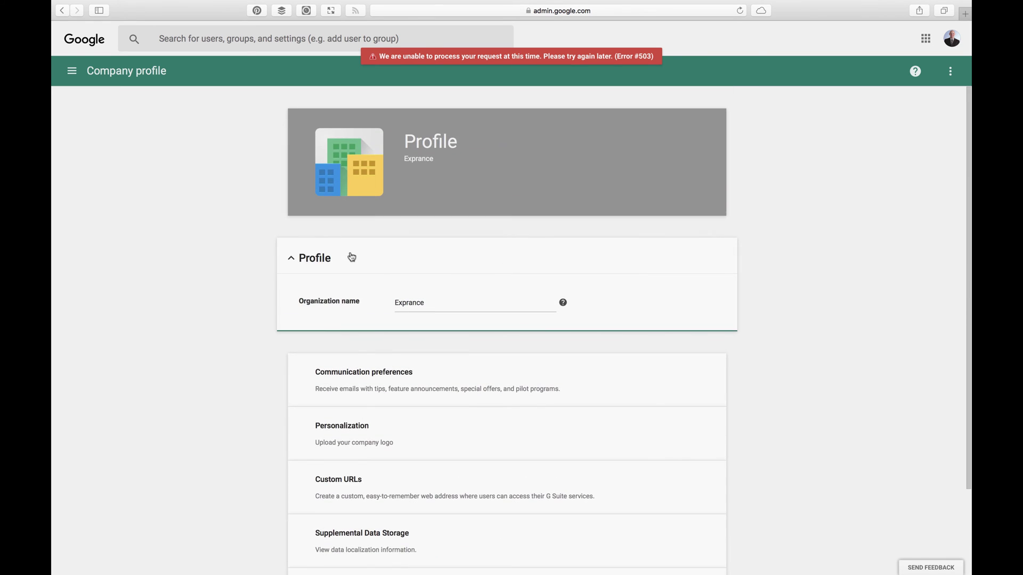
# Step: Open Apps, browse the G Suite services and check Calendar's status options
pyautogui.click(71, 74)
pyautogui.click(104, 120)
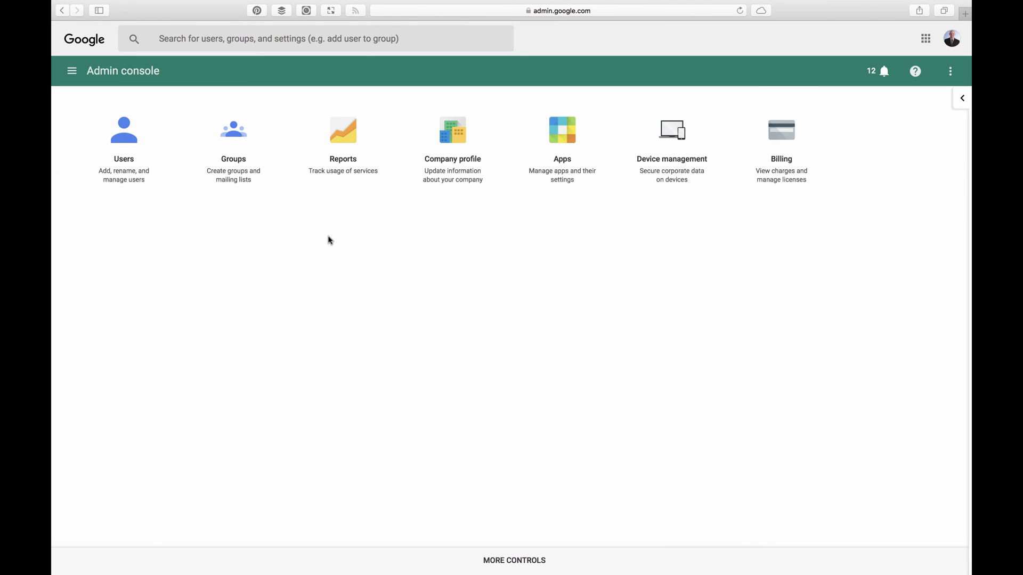
pyautogui.click(577, 140)
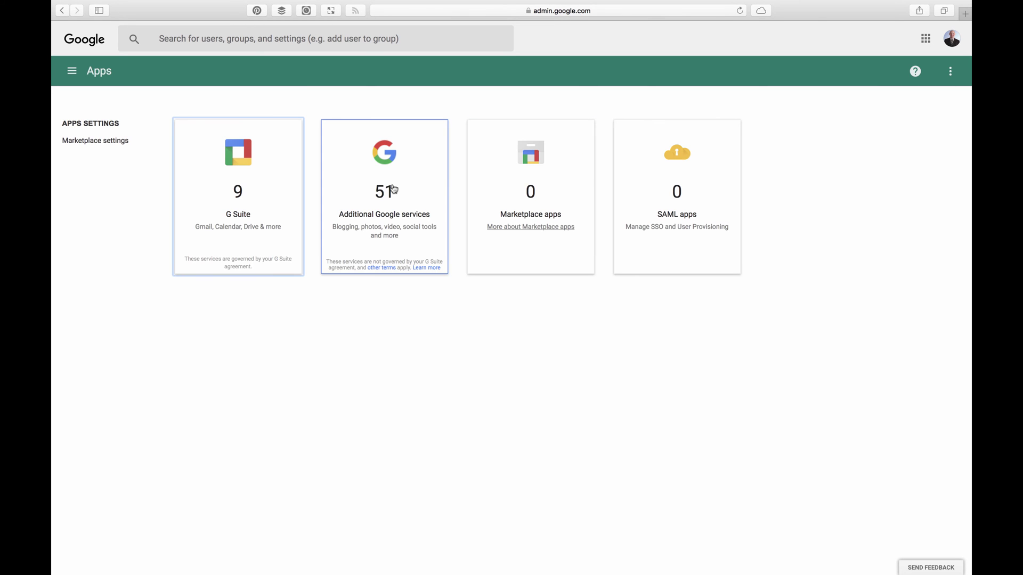
pyautogui.click(238, 216)
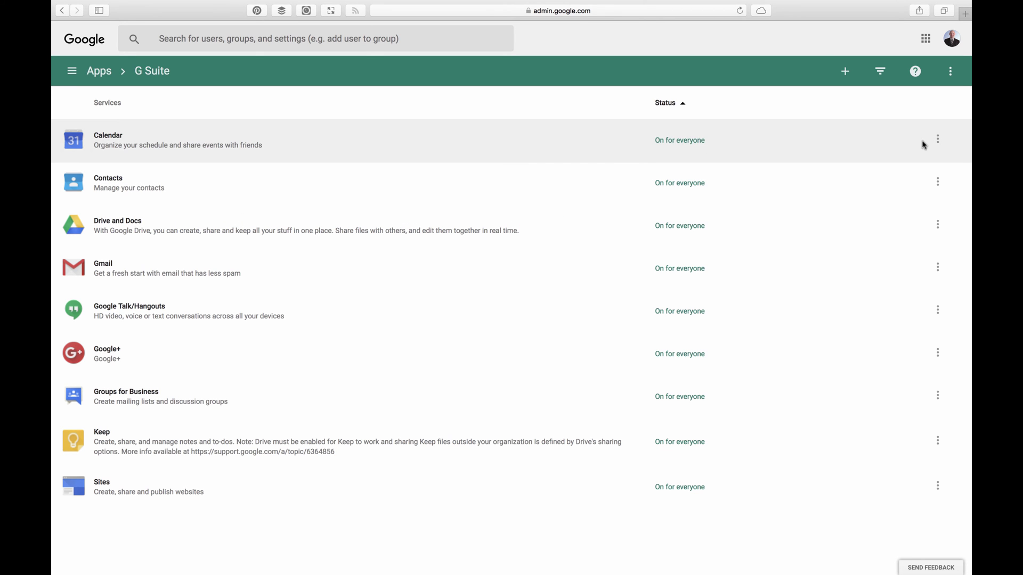
pyautogui.click(939, 139)
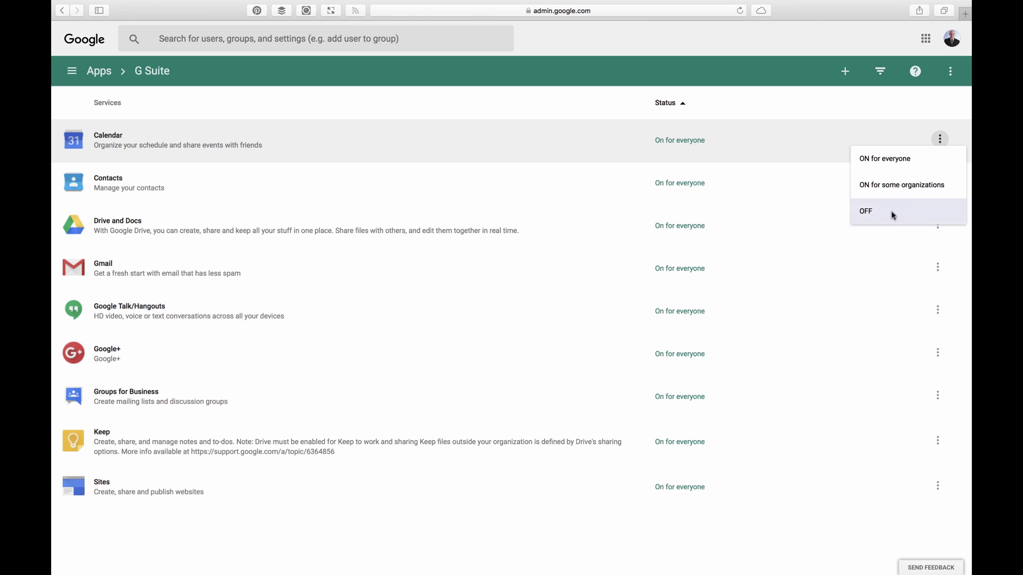
pyautogui.click(113, 73)
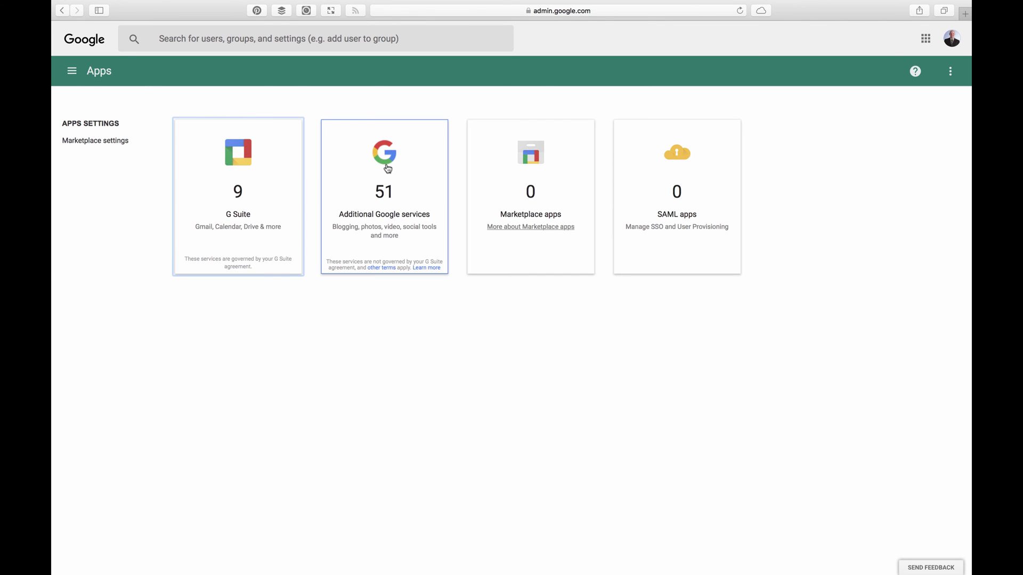
# Step: Browse the 51 Additional Google services and the empty Marketplace apps list
pyautogui.click(389, 169)
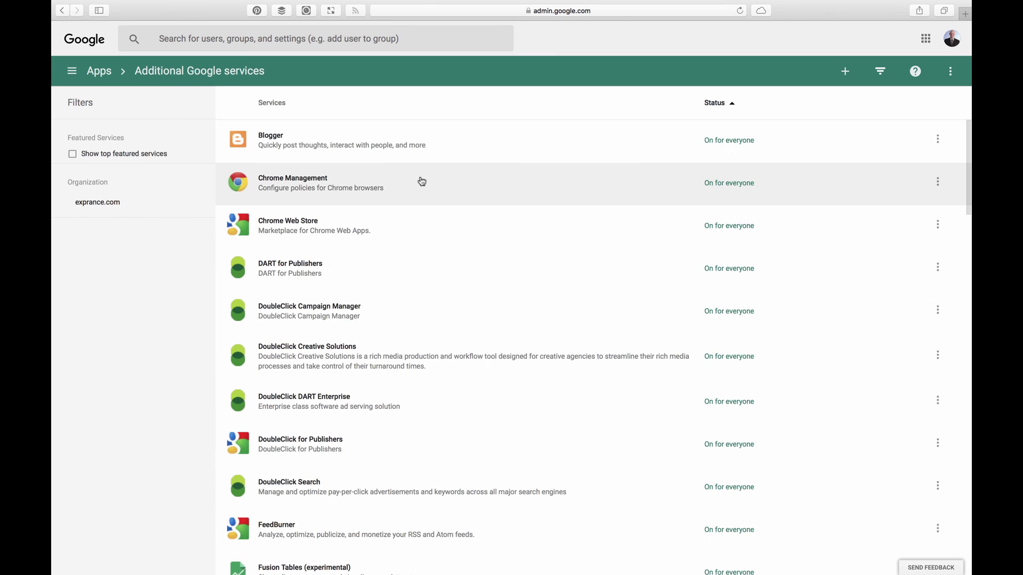
pyautogui.scroll(-5, 424, 189)
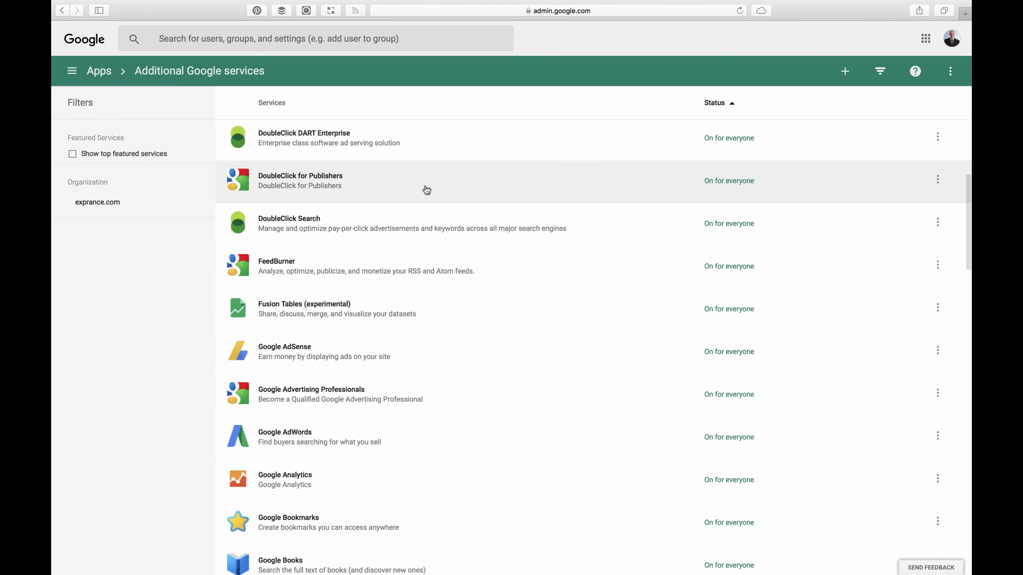
pyautogui.scroll(5, 423, 190)
pyautogui.click(99, 71)
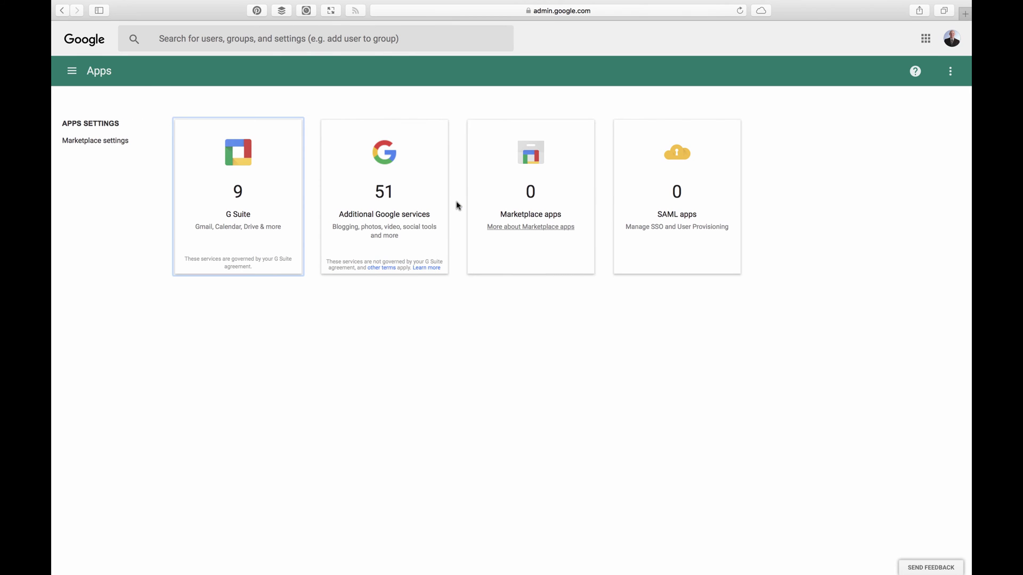
pyautogui.click(524, 169)
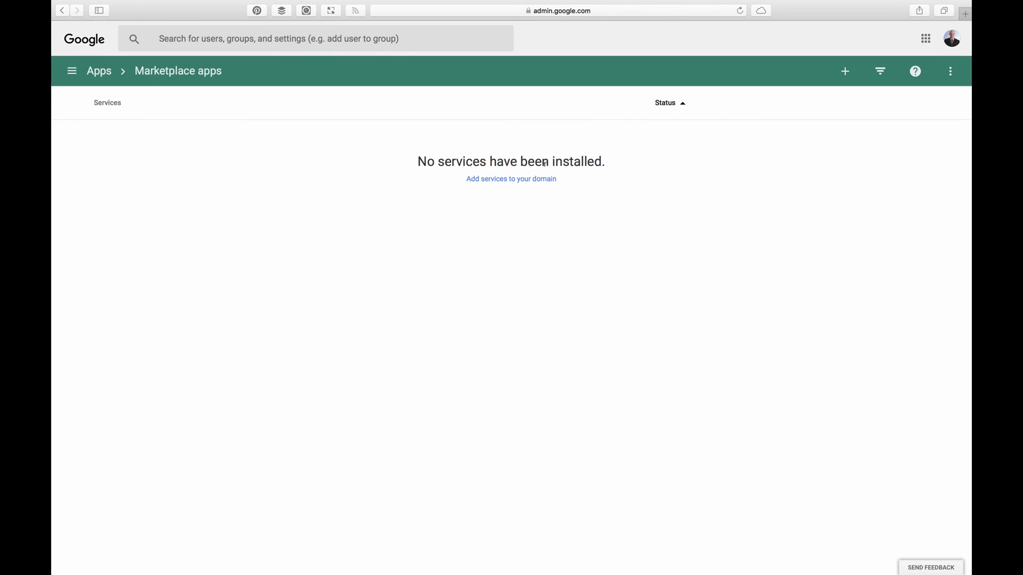
pyautogui.click(105, 71)
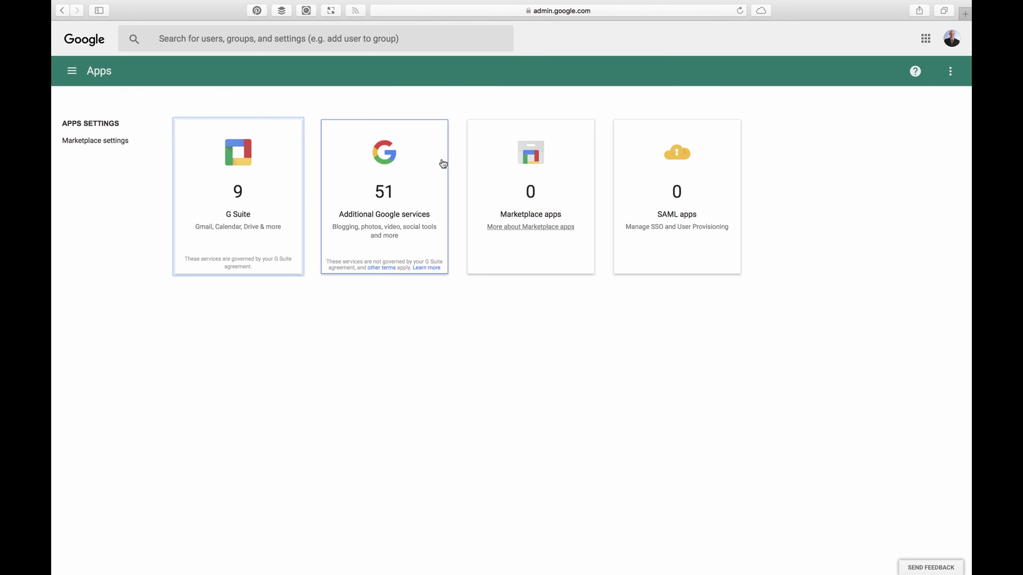
# Step: From the Admin home, open Domains under More Controls and list the organisation's domains
pyautogui.click(76, 76)
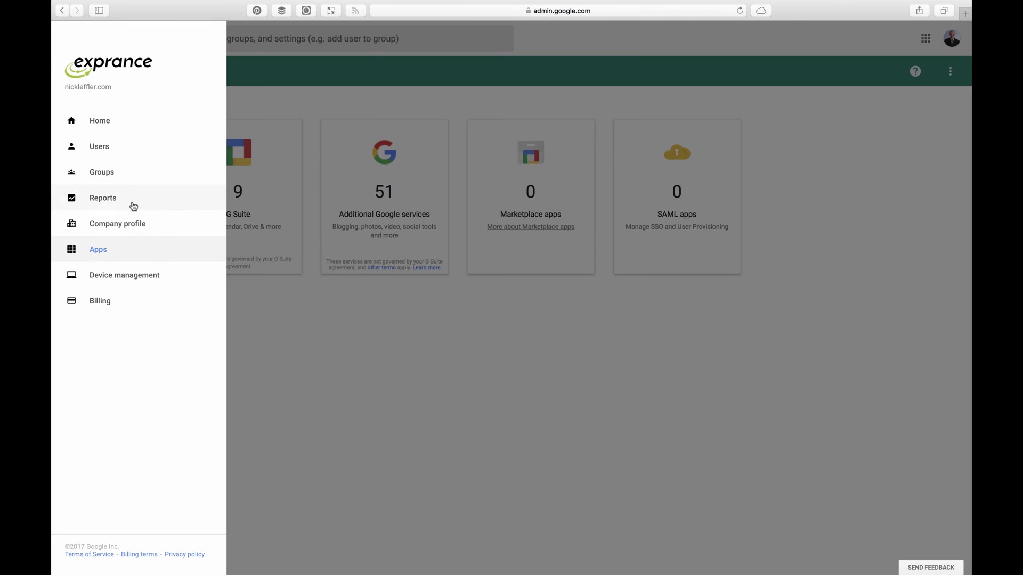
pyautogui.click(106, 118)
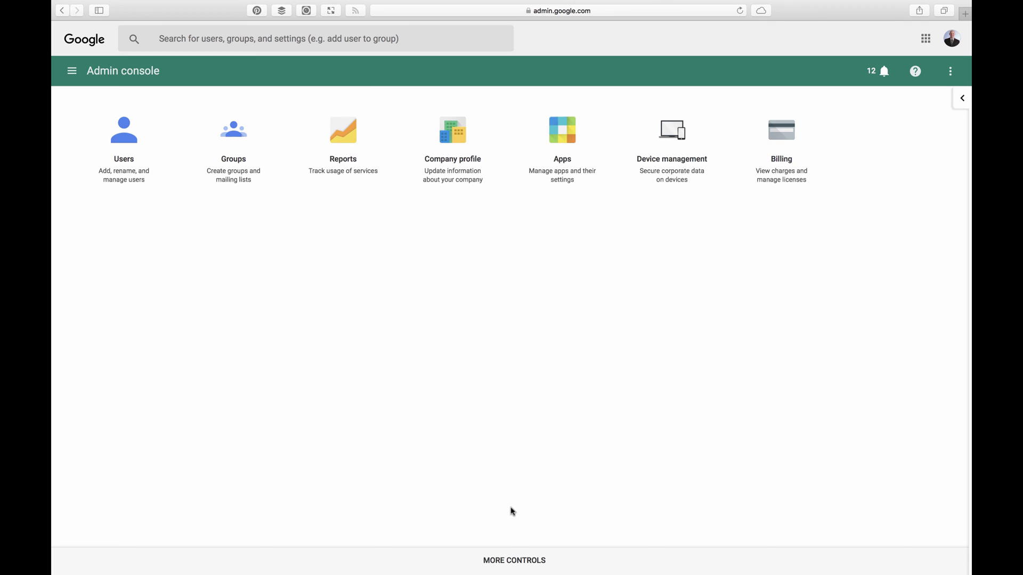
pyautogui.click(507, 563)
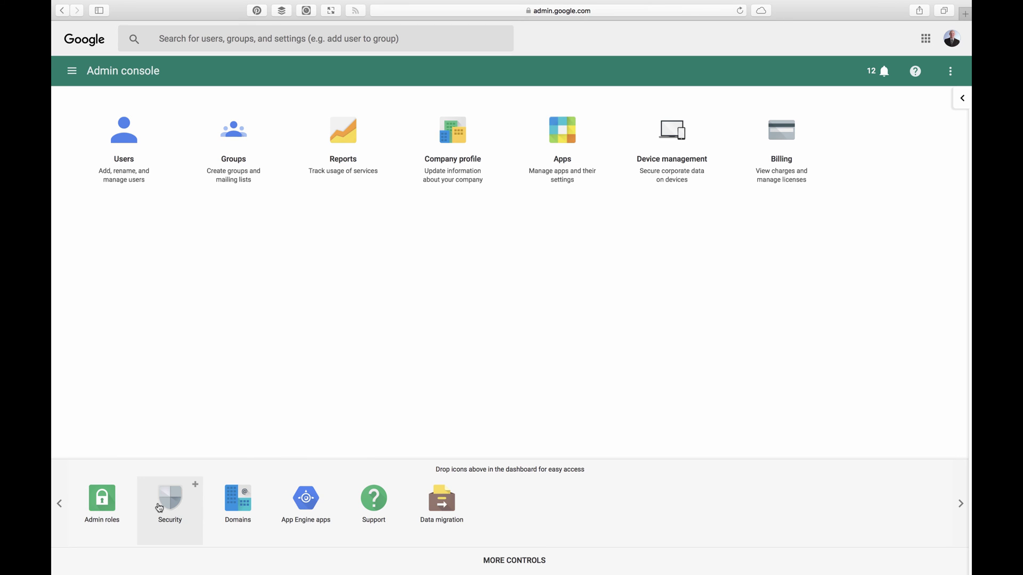
pyautogui.click(236, 504)
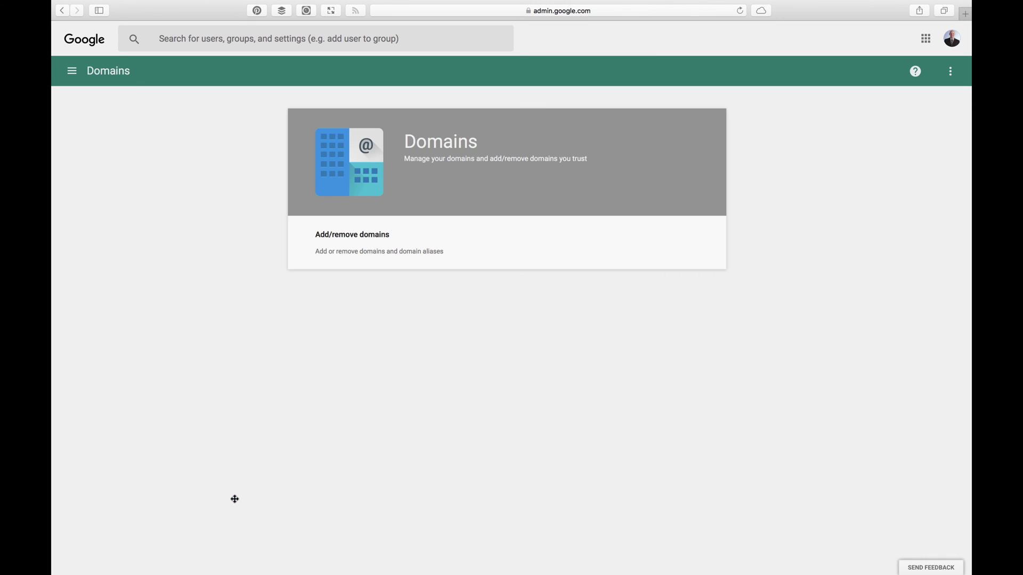
pyautogui.click(346, 257)
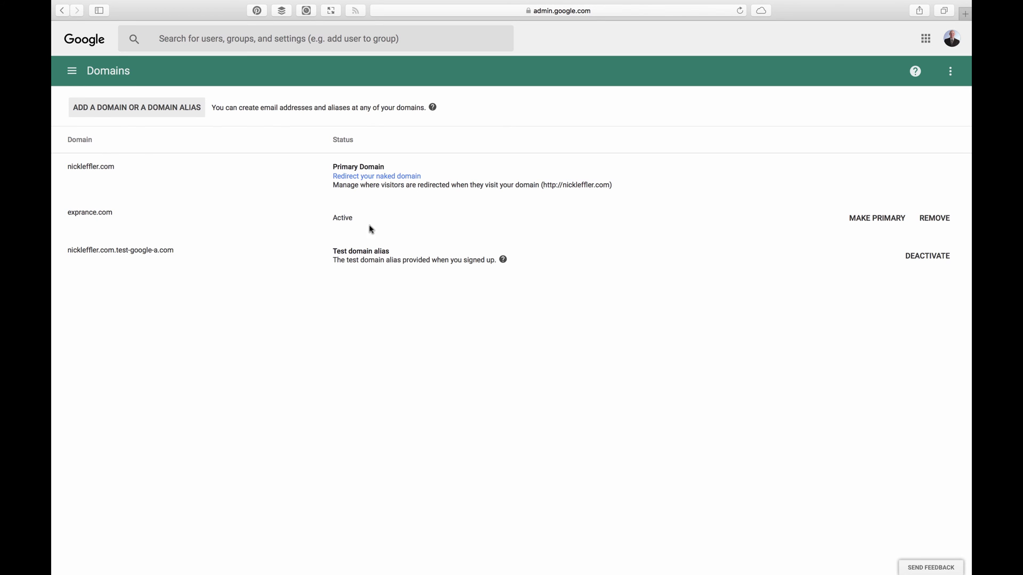
# Step: Return to the Admin console Home dashboard after reviewing exprance.com and its test alias
pyautogui.click(164, 115)
pyautogui.click(75, 77)
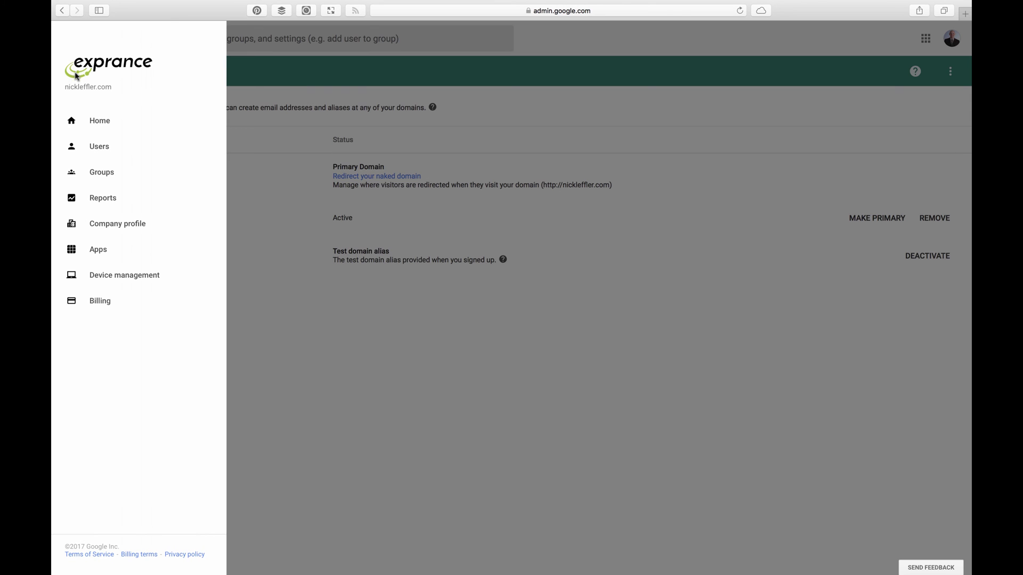
pyautogui.click(99, 119)
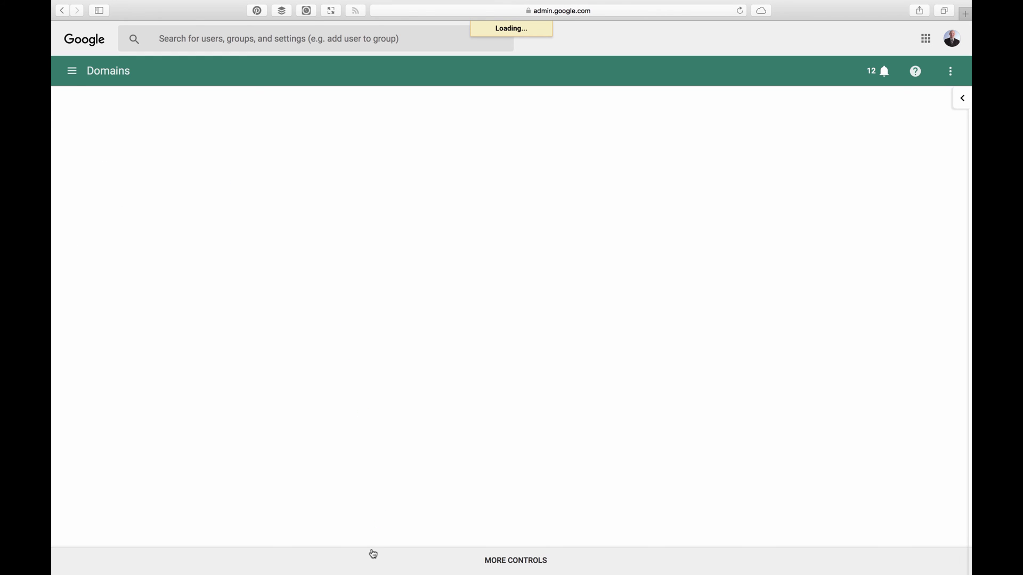
pyautogui.click(373, 566)
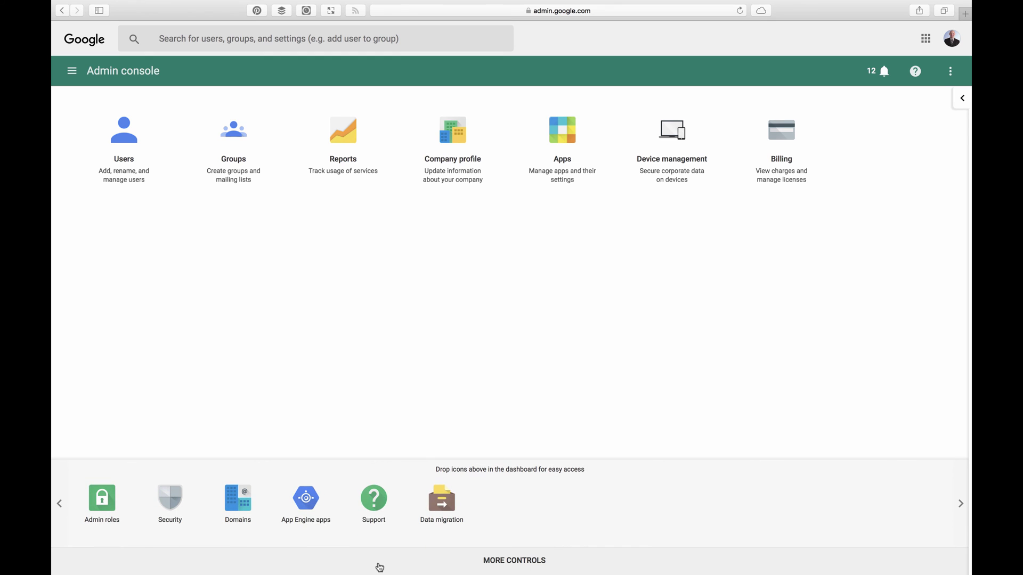
pyautogui.click(367, 503)
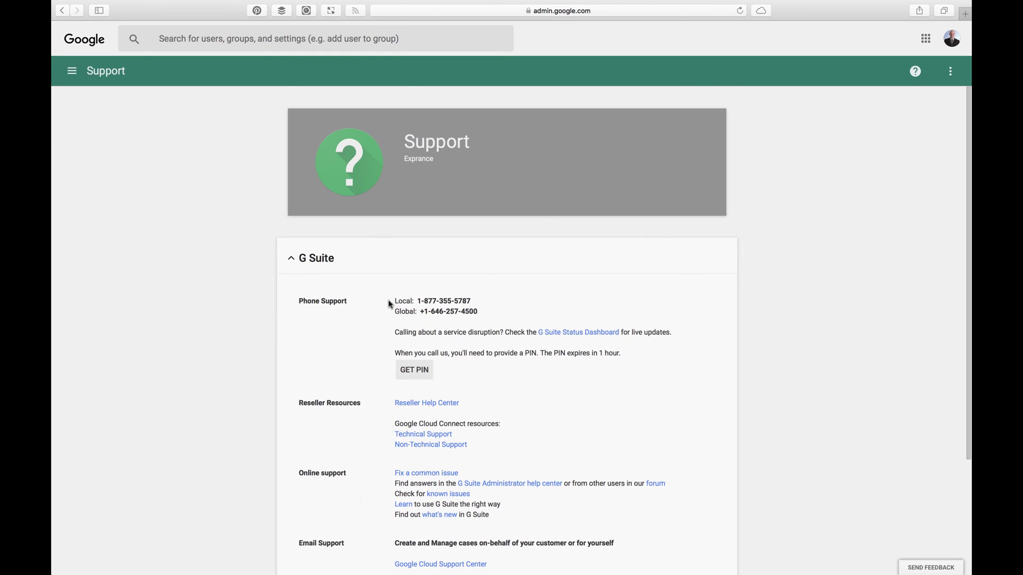
pyautogui.scroll(-2, 389, 303)
pyautogui.scroll(2, 394, 250)
pyautogui.click(73, 73)
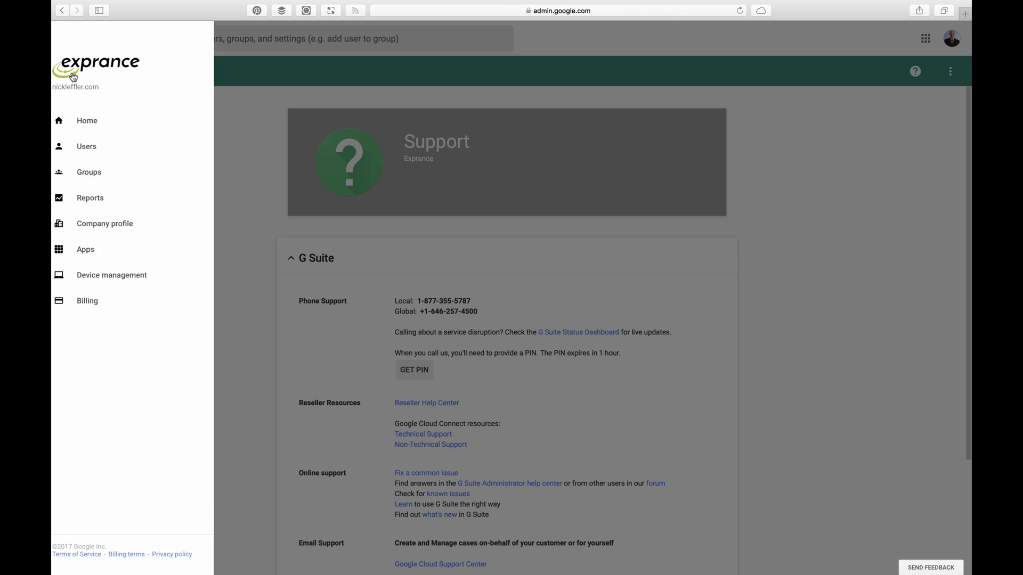
pyautogui.click(100, 115)
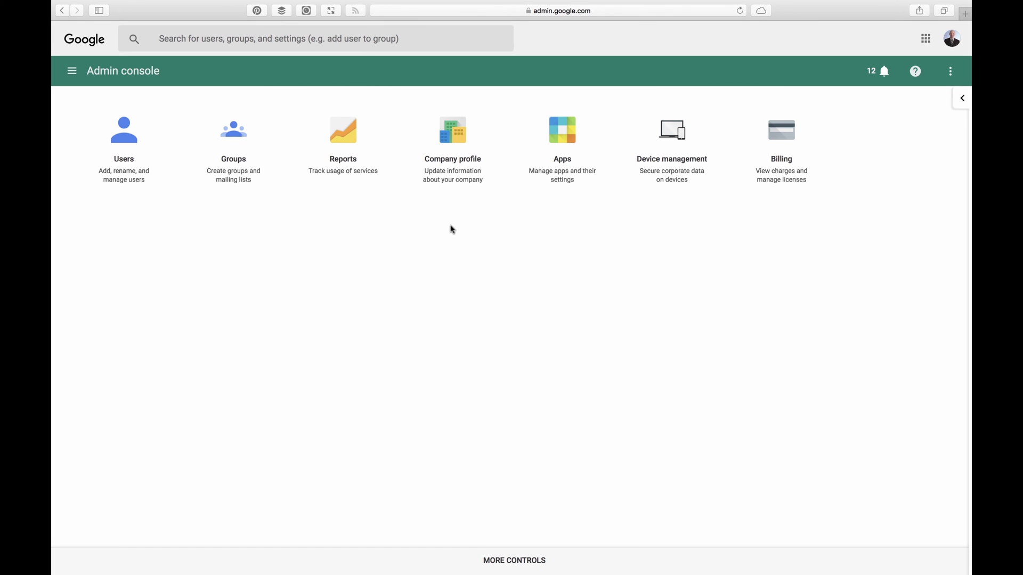
pyautogui.click(489, 561)
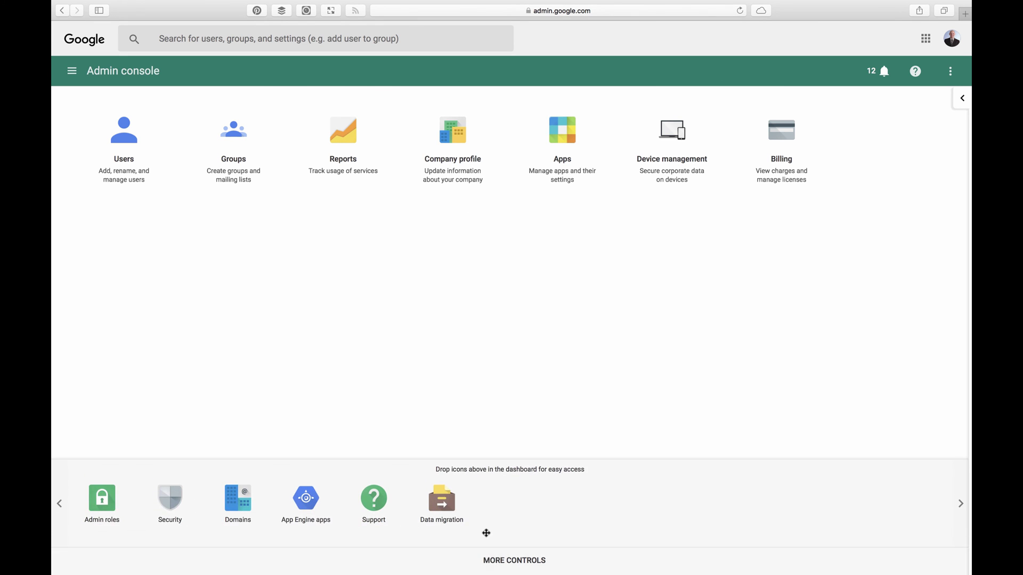
pyautogui.click(449, 513)
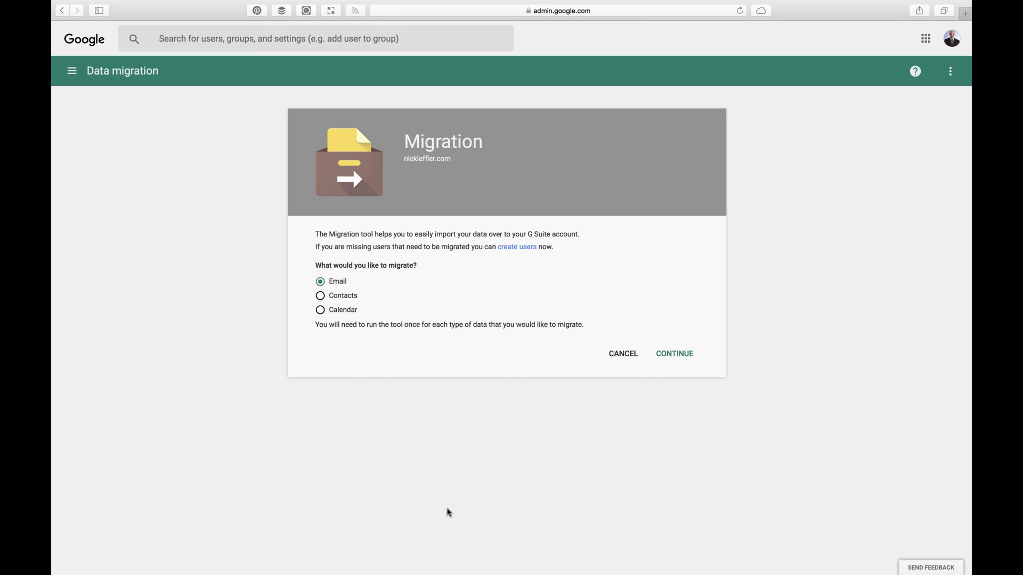
pyautogui.click(76, 75)
pyautogui.click(94, 121)
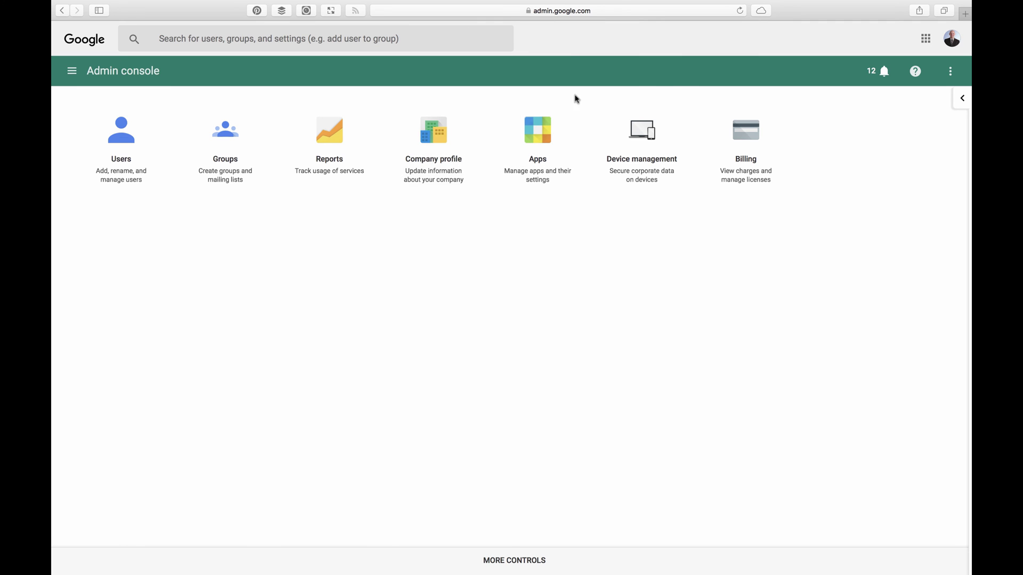
pyautogui.click(886, 72)
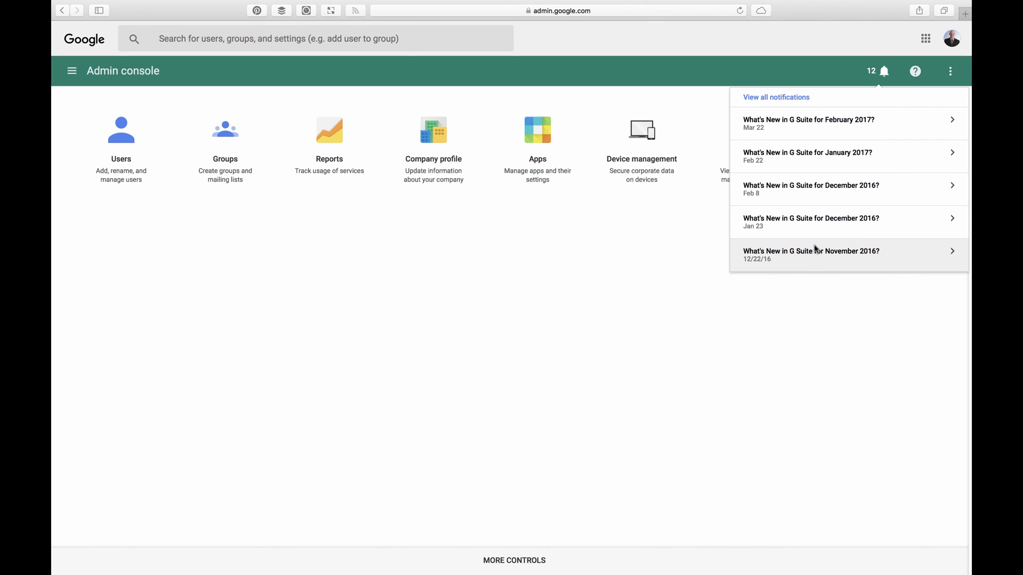
pyautogui.click(920, 77)
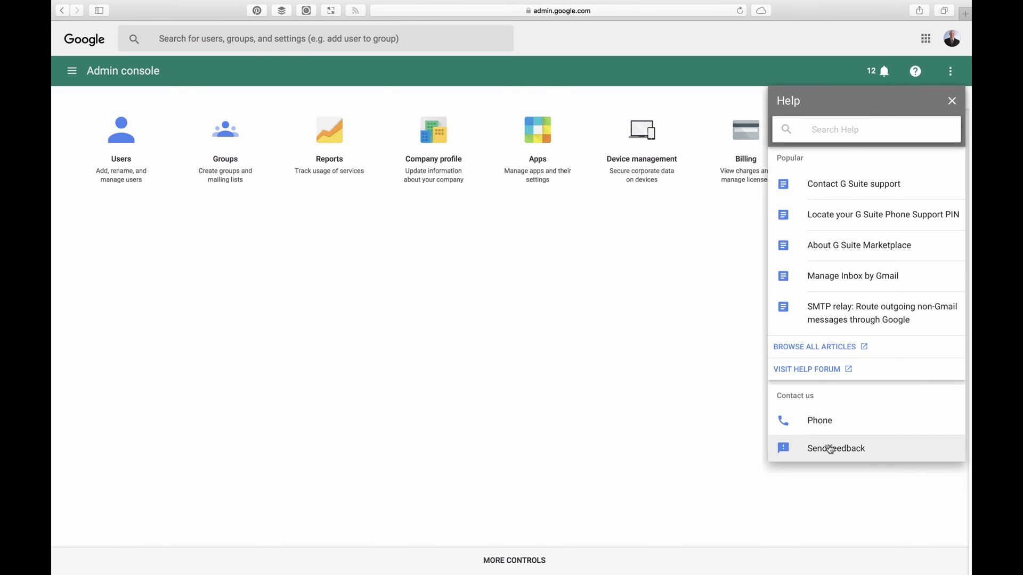
pyautogui.click(823, 422)
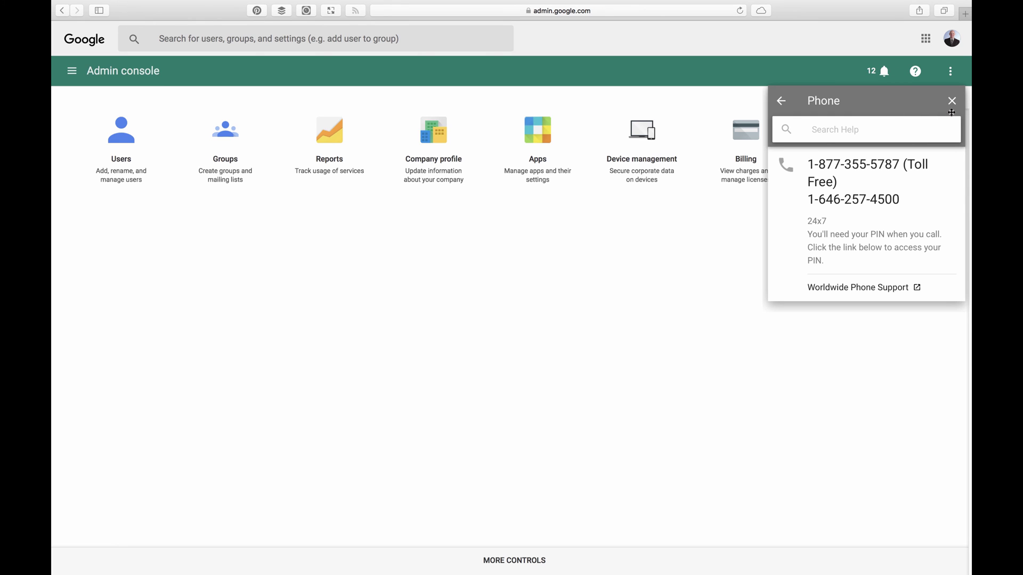
pyautogui.click(952, 106)
pyautogui.click(950, 72)
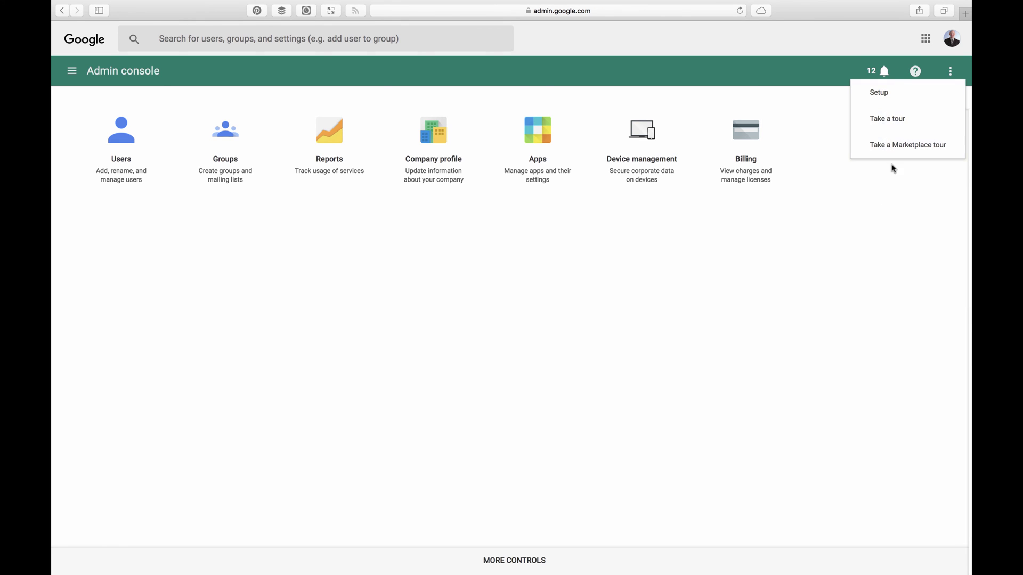
pyautogui.click(894, 105)
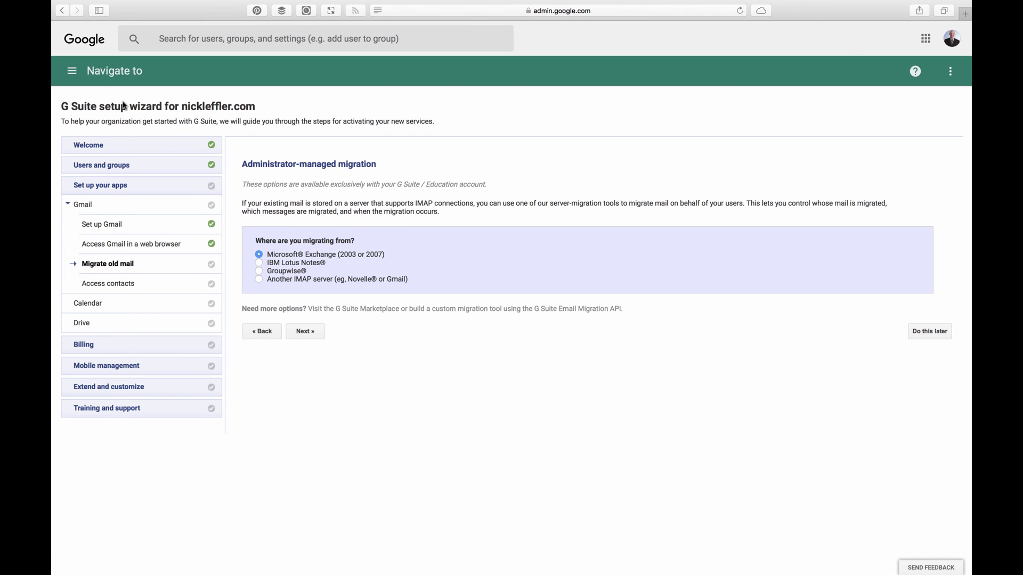
pyautogui.click(72, 71)
pyautogui.click(109, 121)
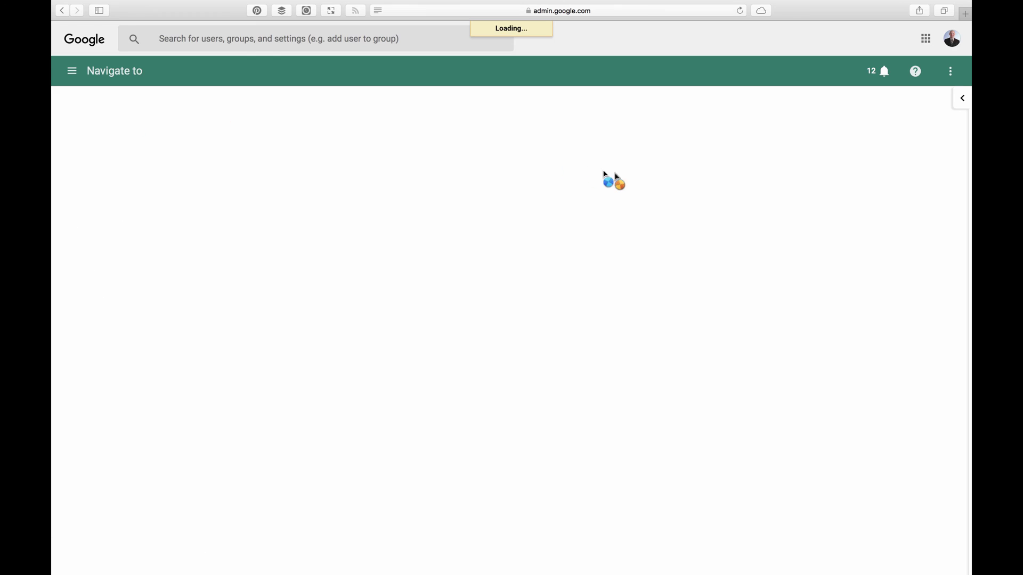
pyautogui.click(961, 98)
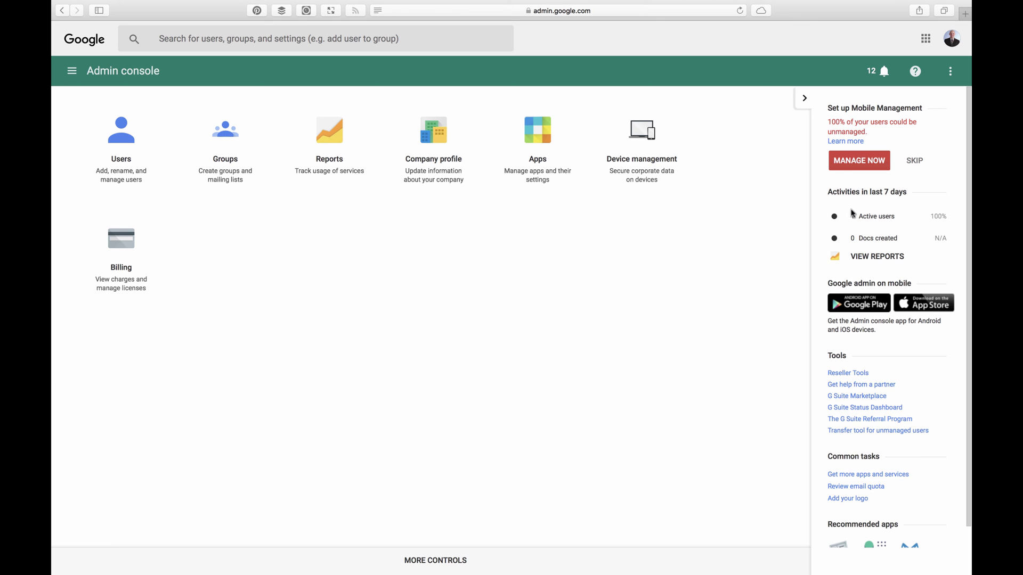
pyautogui.scroll(-1, 852, 214)
pyautogui.scroll(1, 852, 209)
pyautogui.scroll(-1, 852, 208)
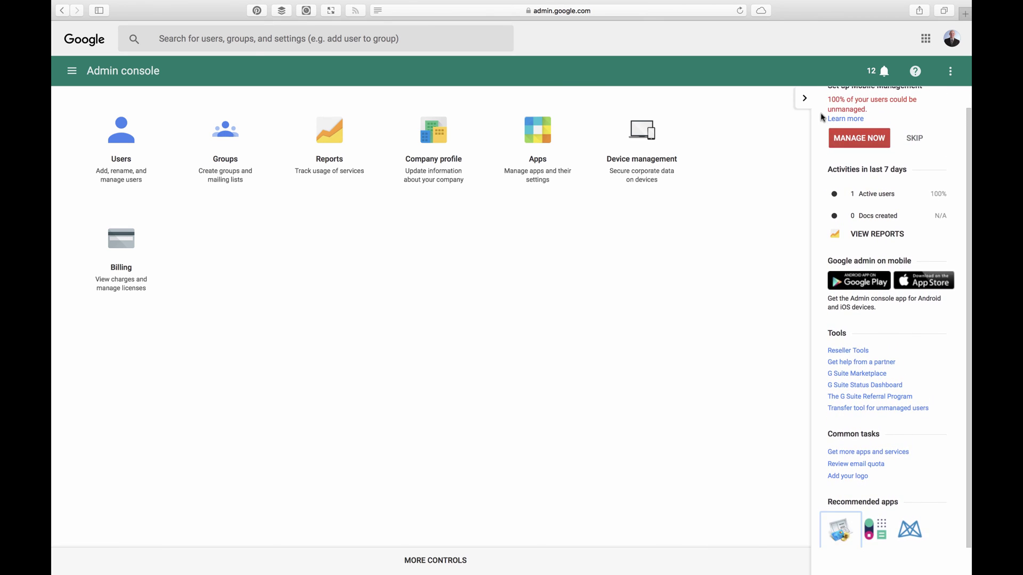
pyautogui.click(804, 98)
pyautogui.click(459, 160)
pyautogui.click(405, 262)
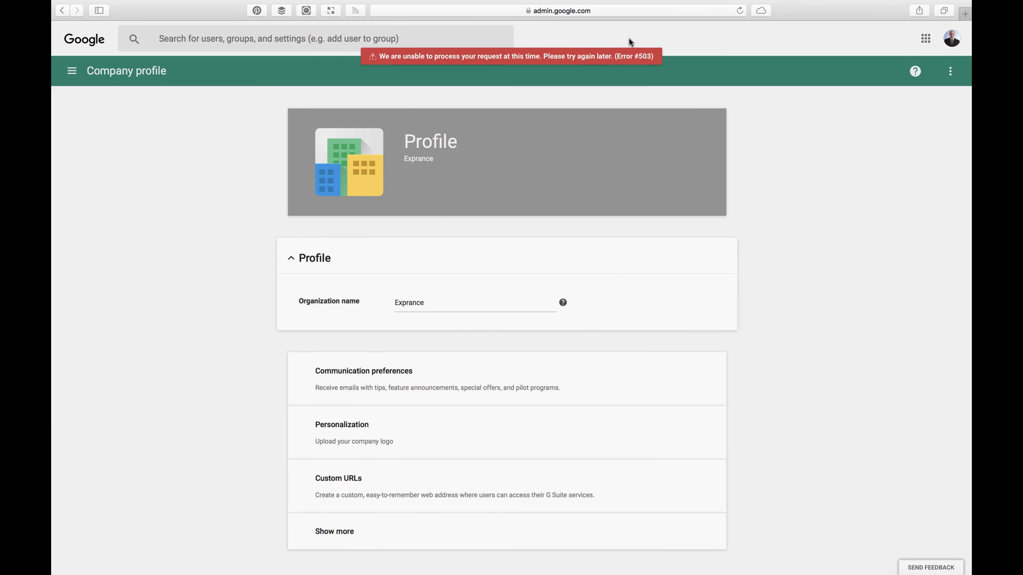
pyautogui.click(435, 303)
pyautogui.click(320, 258)
pyautogui.click(323, 256)
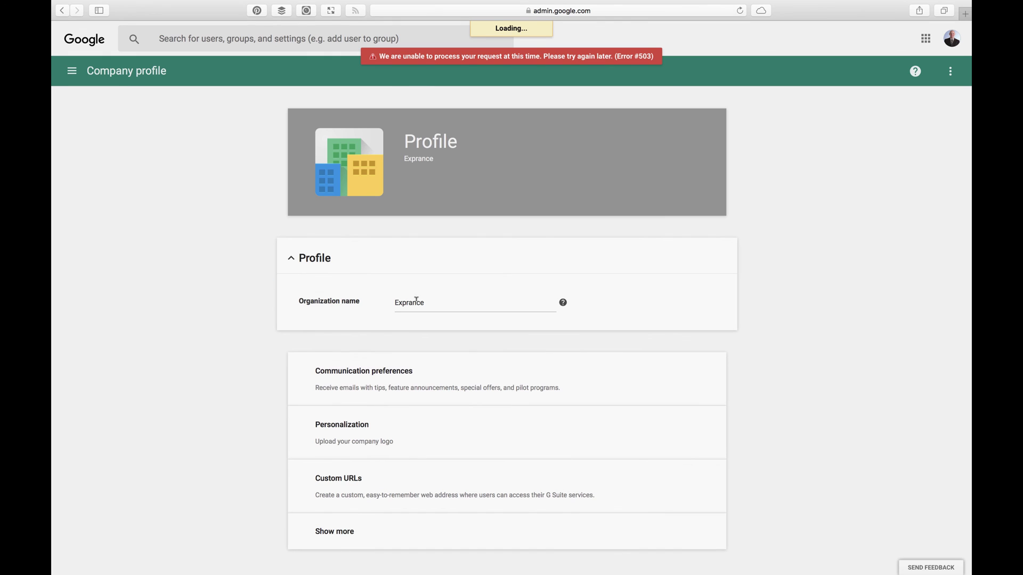
pyautogui.click(350, 267)
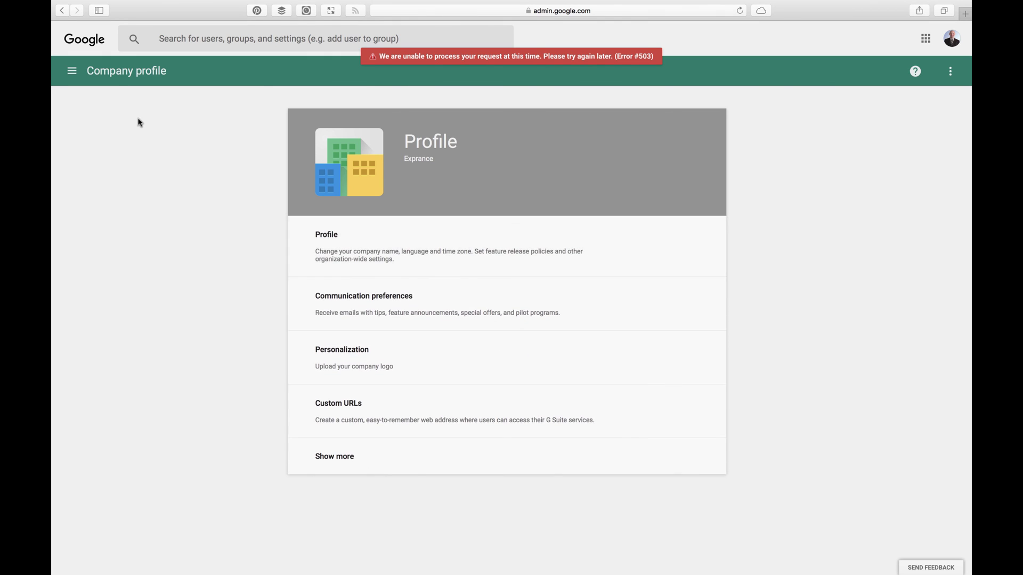
pyautogui.click(72, 71)
pyautogui.click(109, 120)
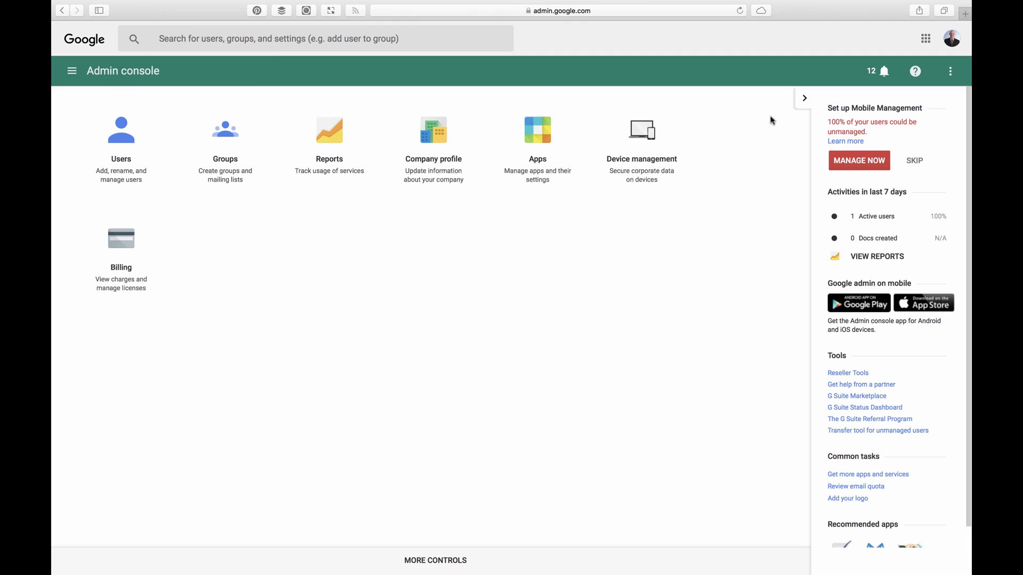
pyautogui.click(804, 98)
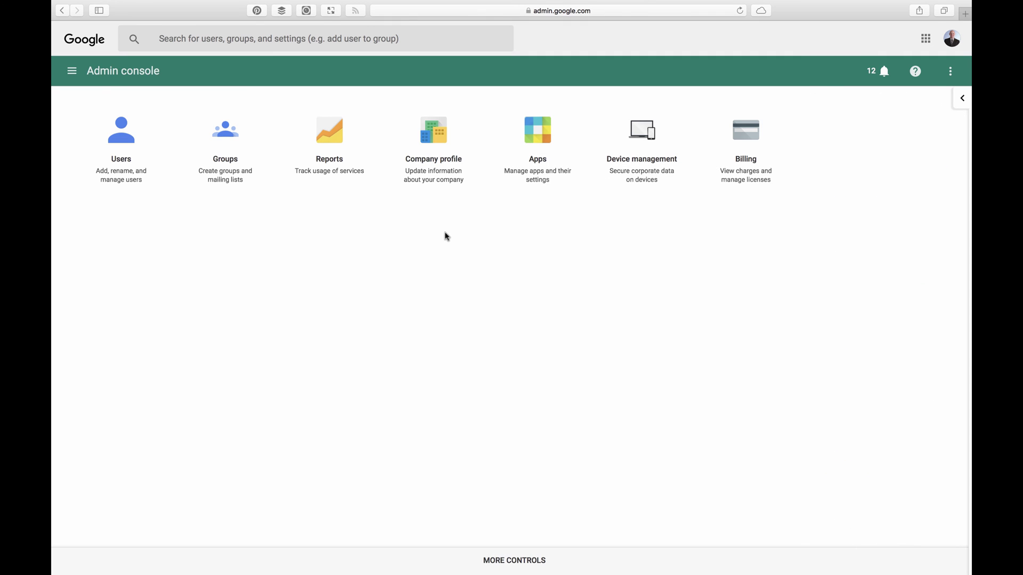